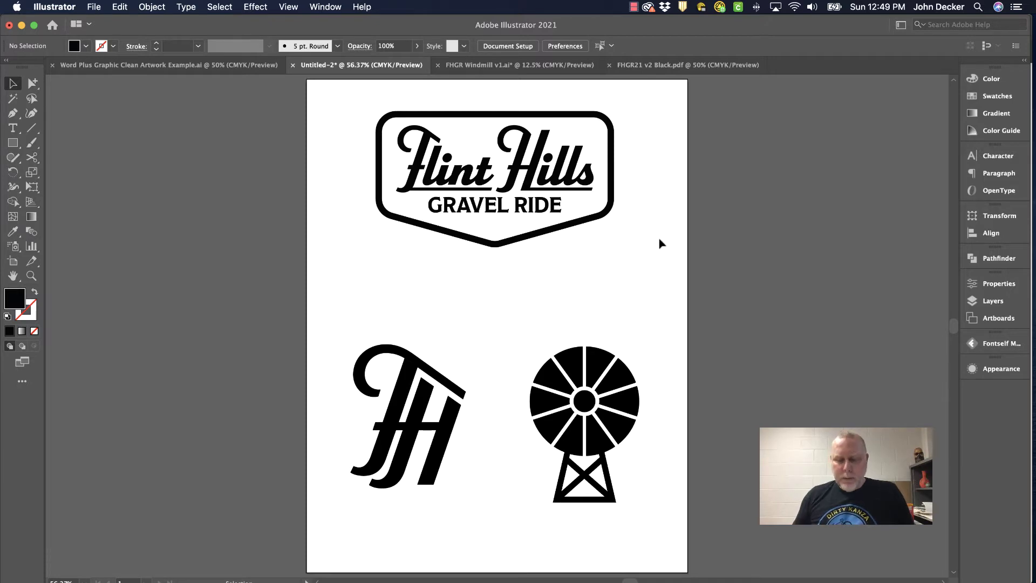
- Zoom in to about 150% so the Flint Hills Gravel Ride badge fills the view
key("super+1")
scroll(660, 244, "down", 3)
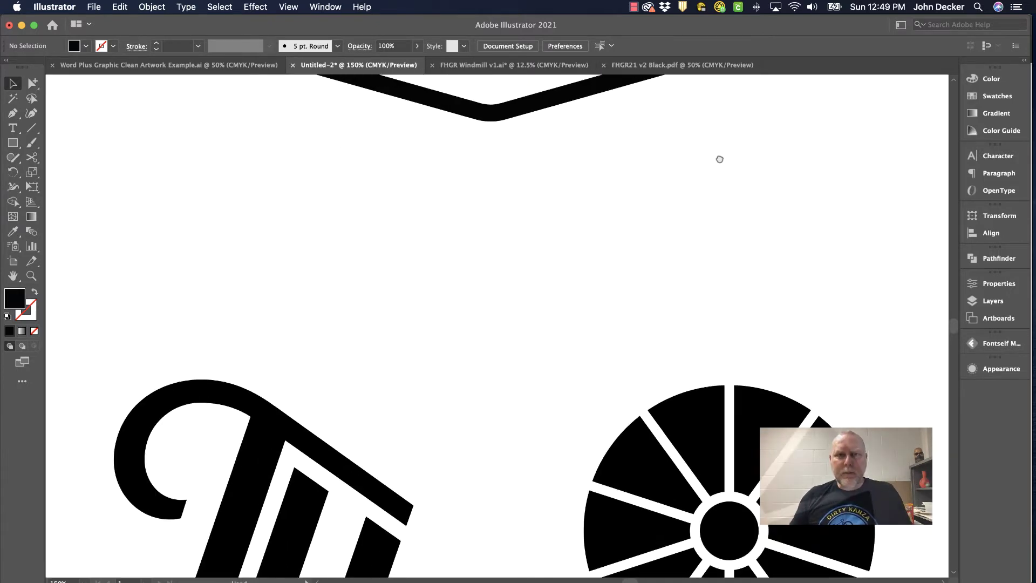
key("super+=")
scroll(707, 460, "up", 5)
- Recentre the badge, switch to Outline mode, and select its outer shield border path
left_click_drag(774, 297, 768, 283)
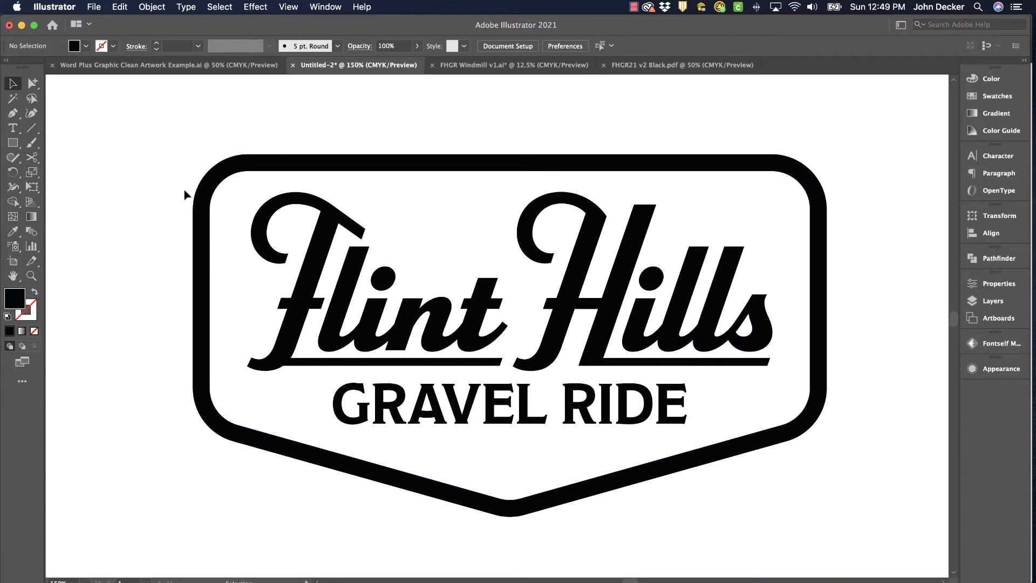
key("super+y")
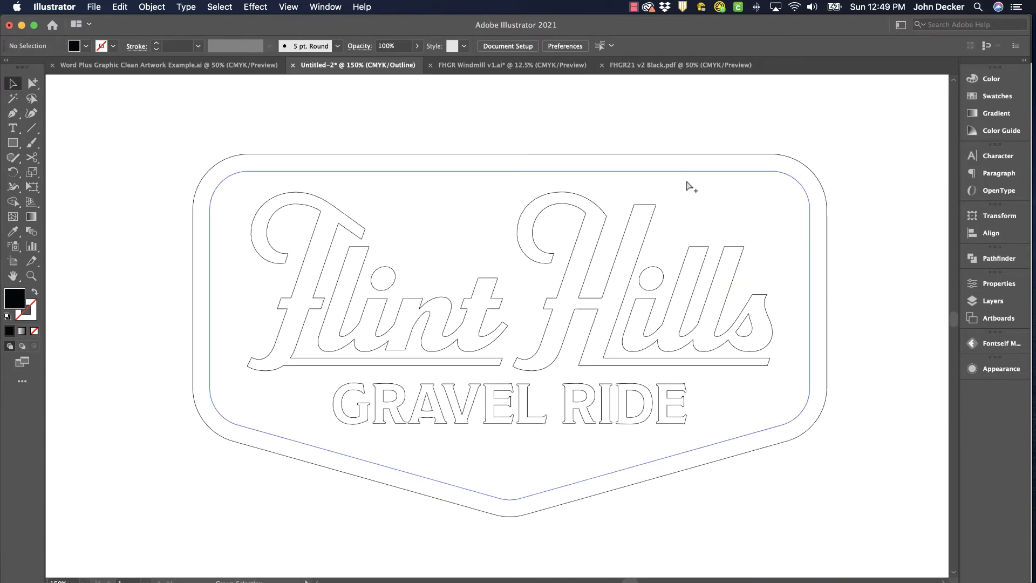
left_click(489, 155)
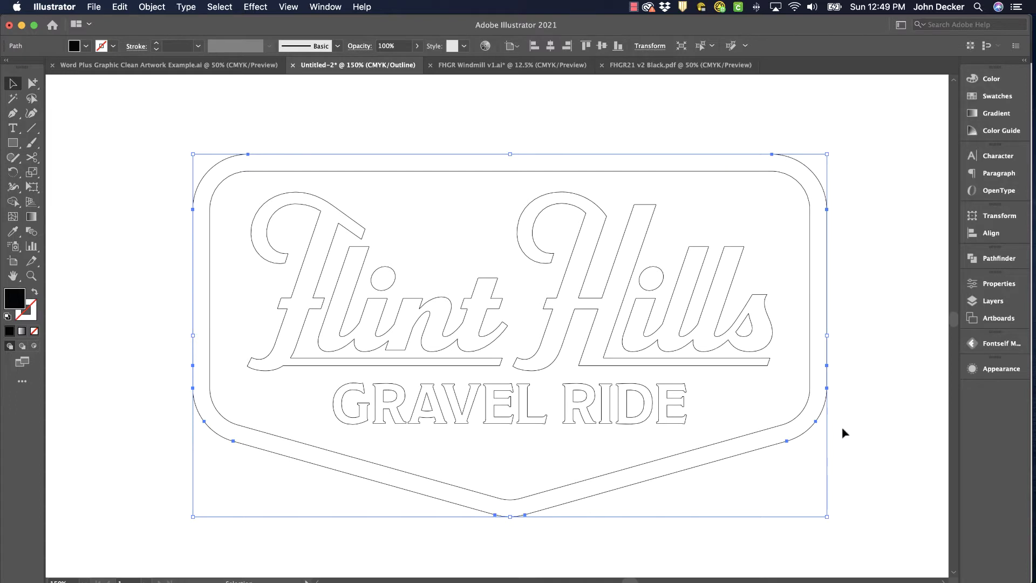
left_click(459, 141)
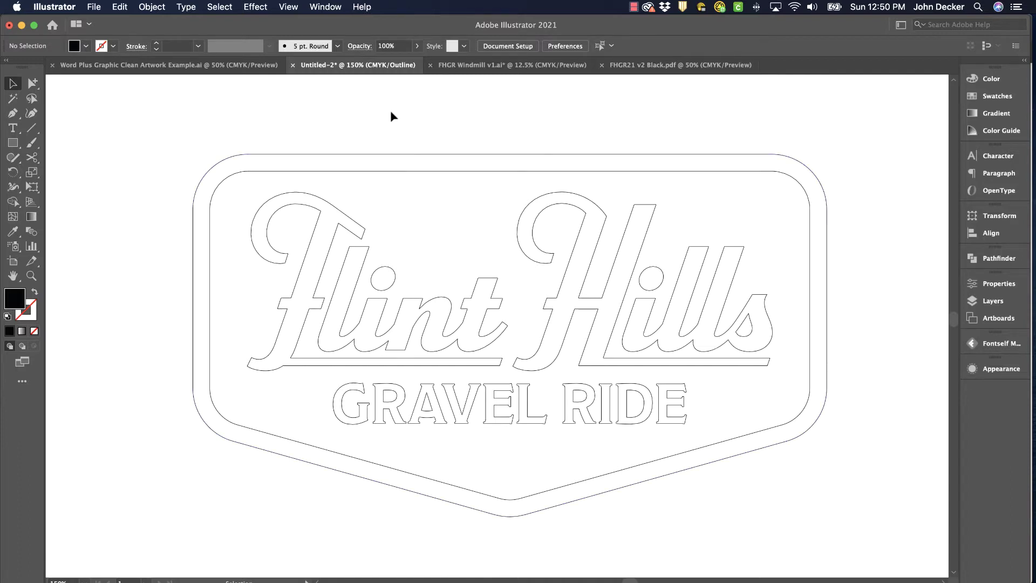
left_click(410, 155)
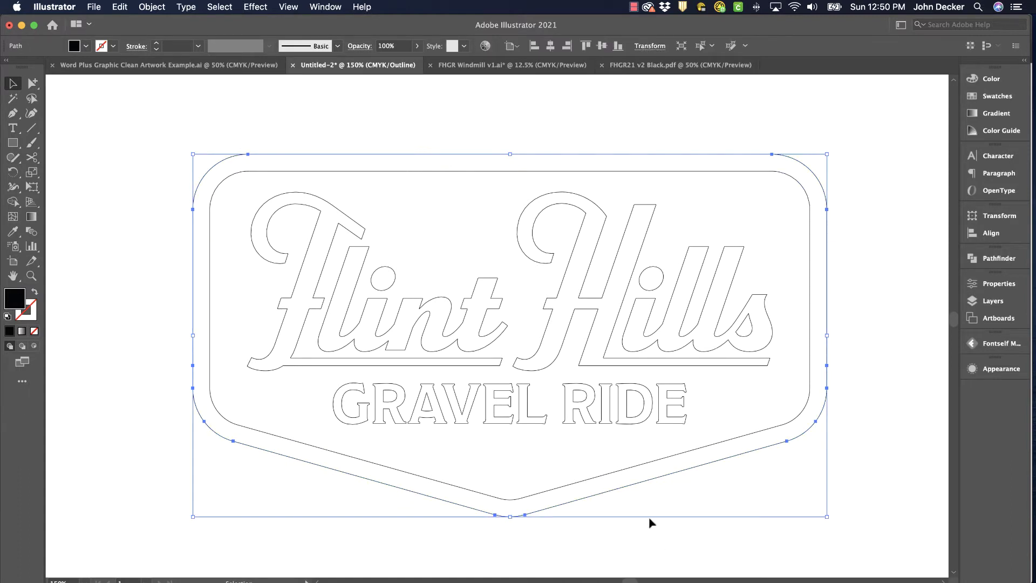
- Apply a 0.25 in Offset Path around the badge border, checking it in preview first
left_click(151, 7)
mouse_move(183, 278)
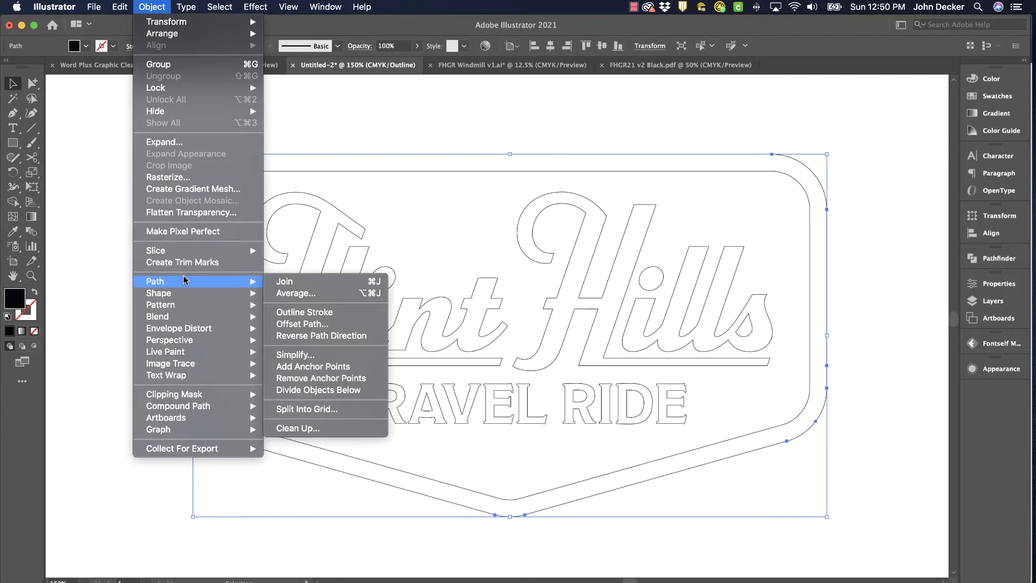
left_click(305, 323)
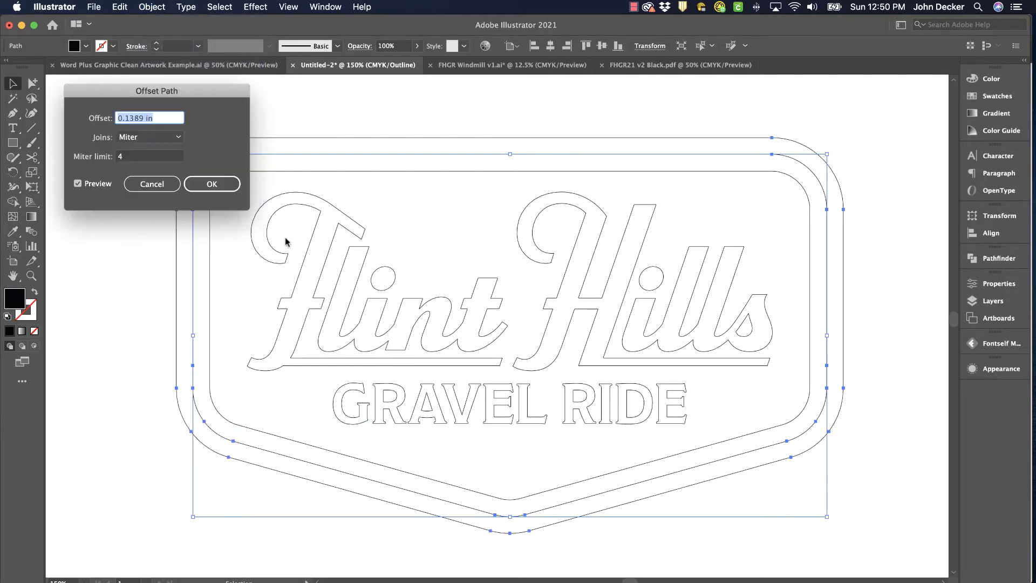
left_click_drag(218, 90, 592, 242)
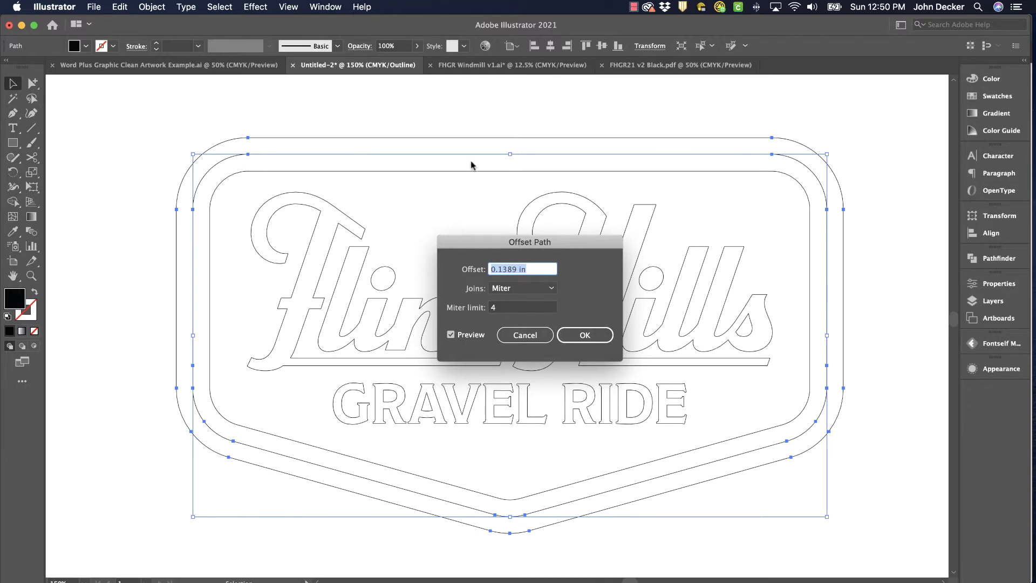
left_click(499, 268)
left_click_drag(499, 269, 519, 269)
type("25")
left_click(451, 335)
left_click(451, 335)
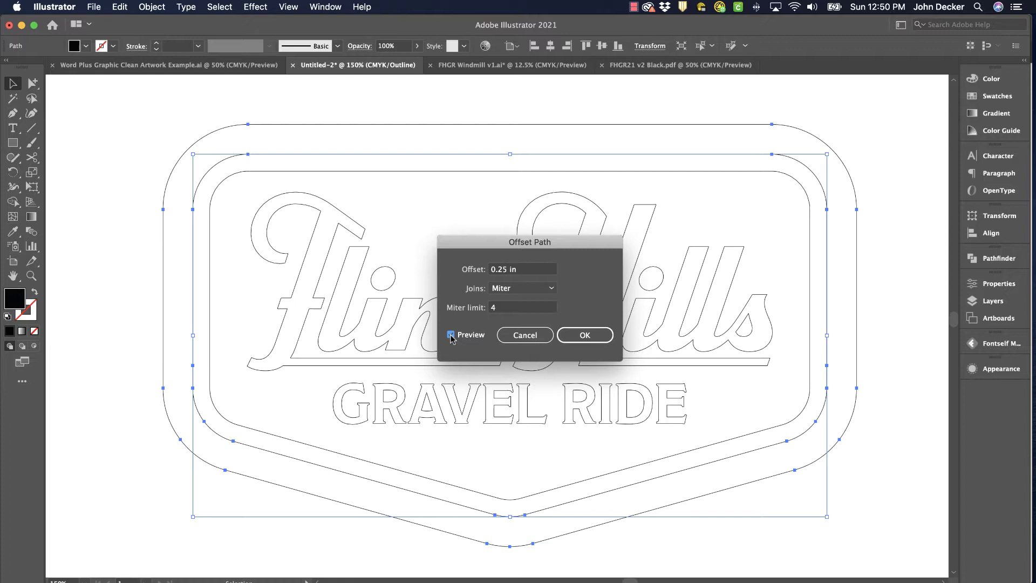
left_click(599, 335)
- Back in Preview, swap the offset shape's fill and stroke so it becomes a thin black outline
key("super+y")
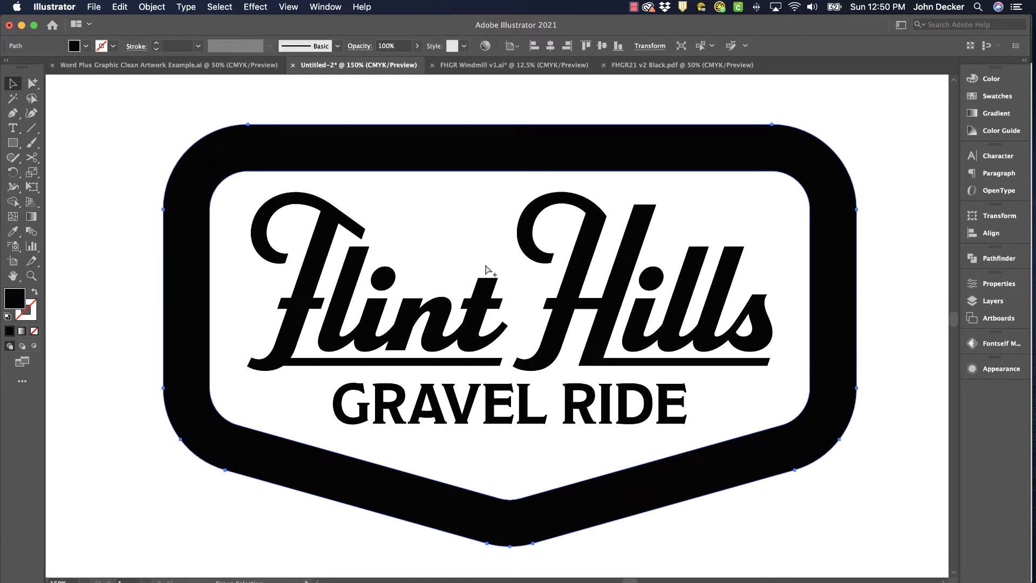
left_click(701, 101)
left_click(737, 141)
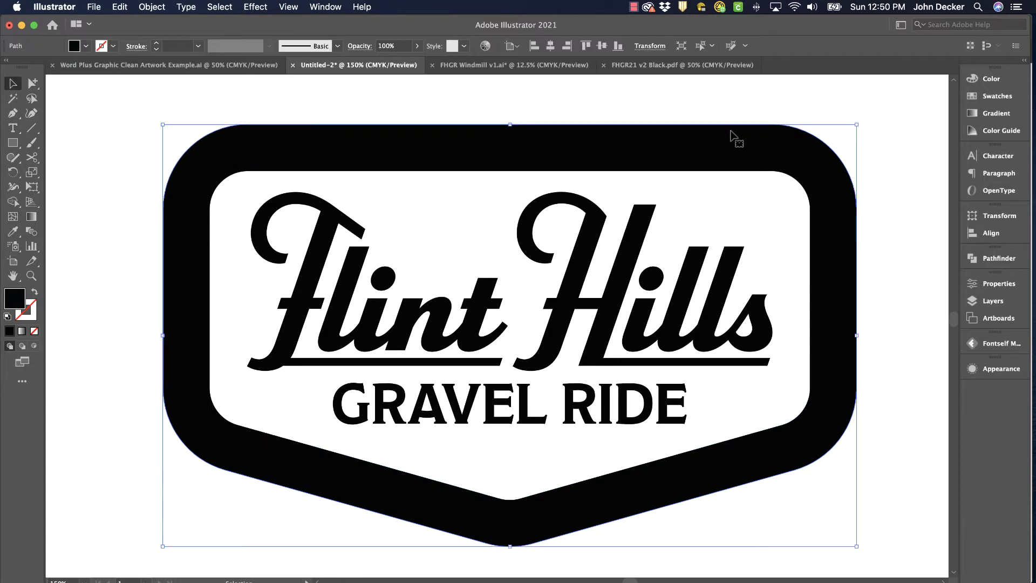
left_click(988, 79)
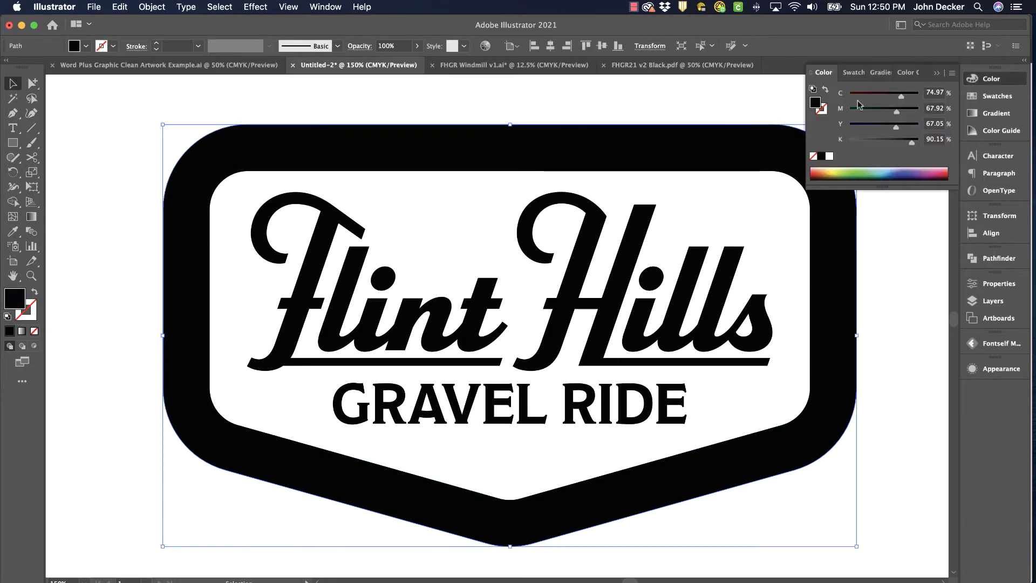
left_click(827, 93)
left_click(653, 118)
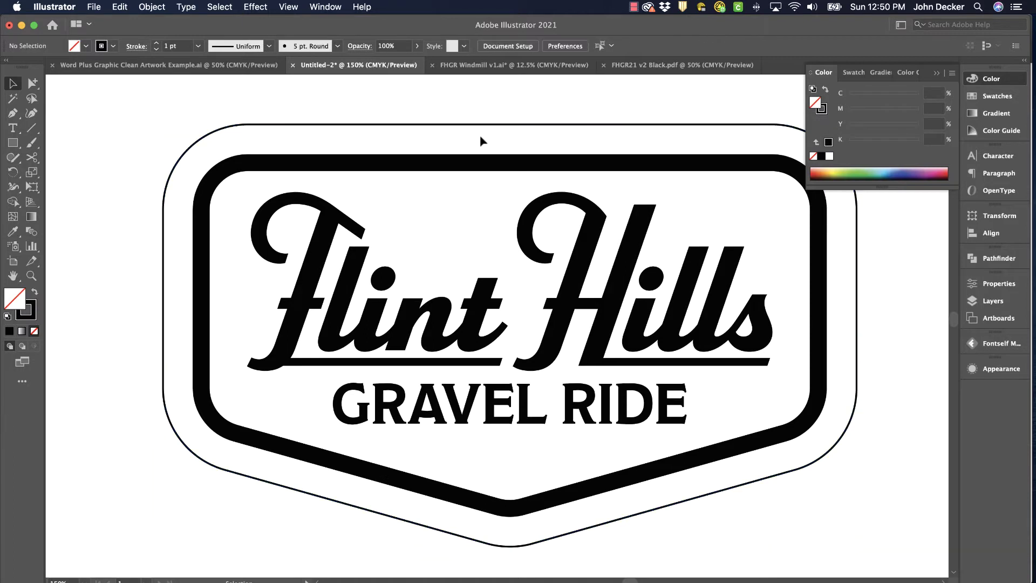
left_click(936, 73)
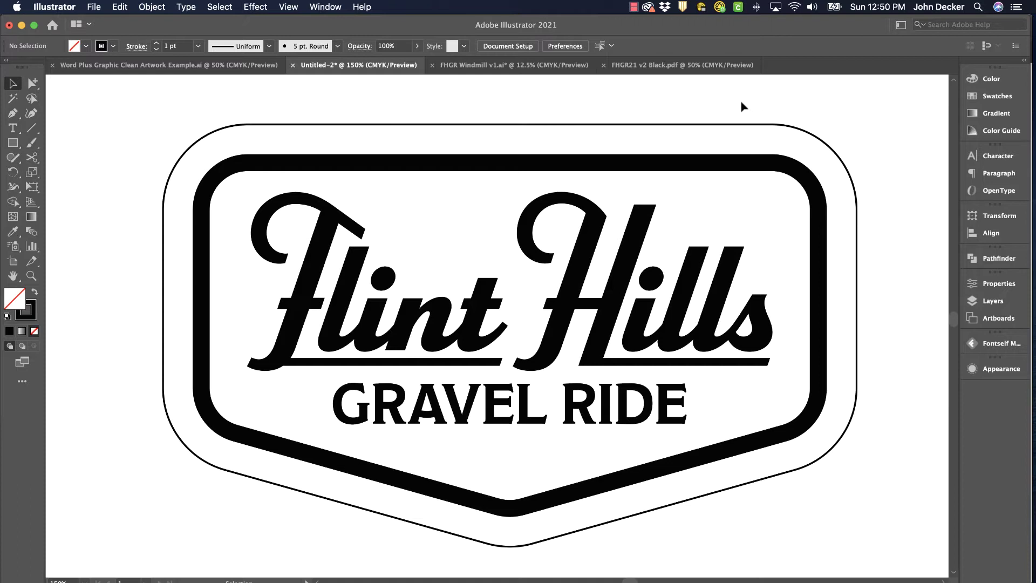
- Reselect the new outer outline to check it, then deselect it
left_click(733, 128)
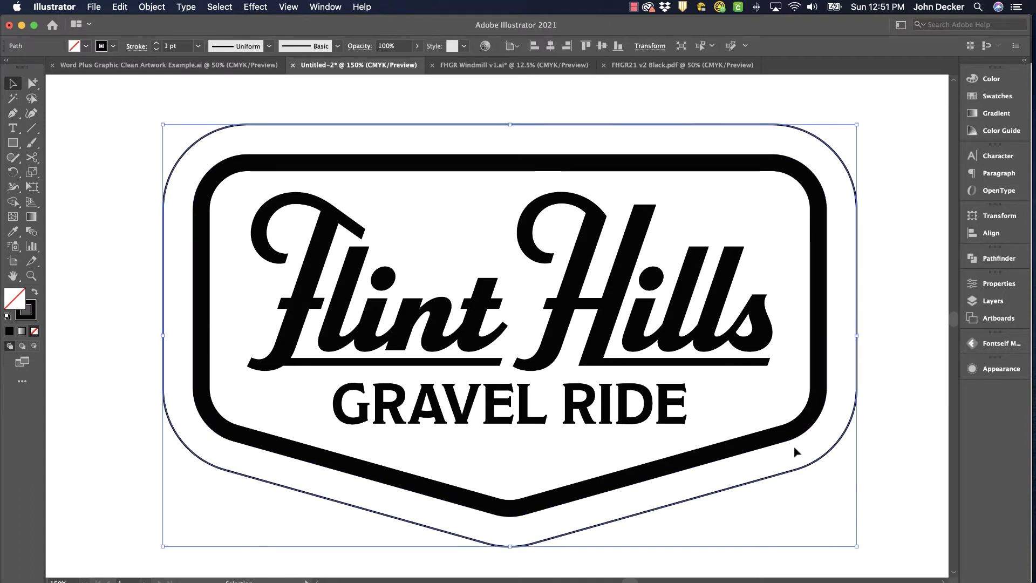
left_click(881, 135)
left_click(797, 132)
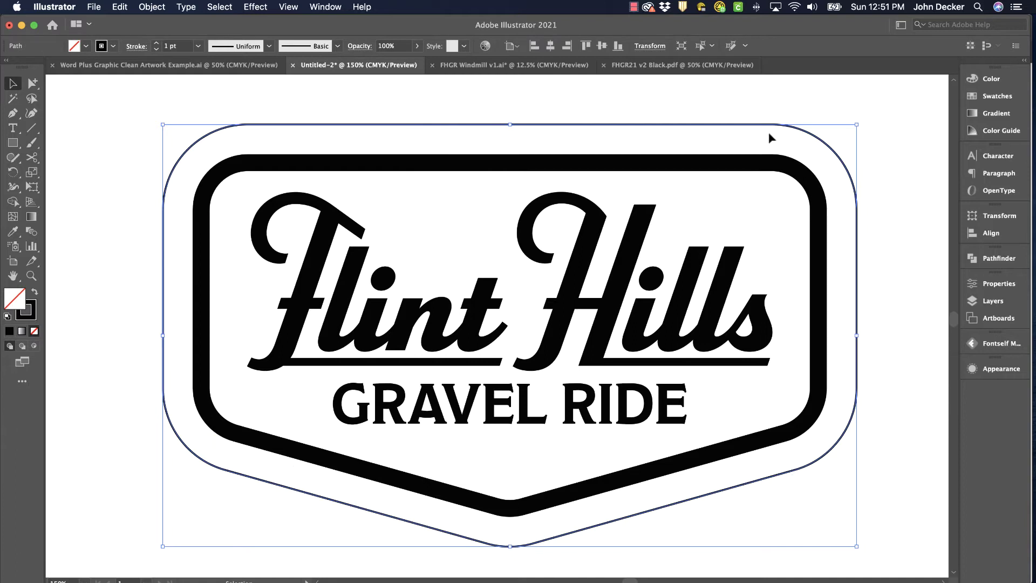
left_click(368, 102)
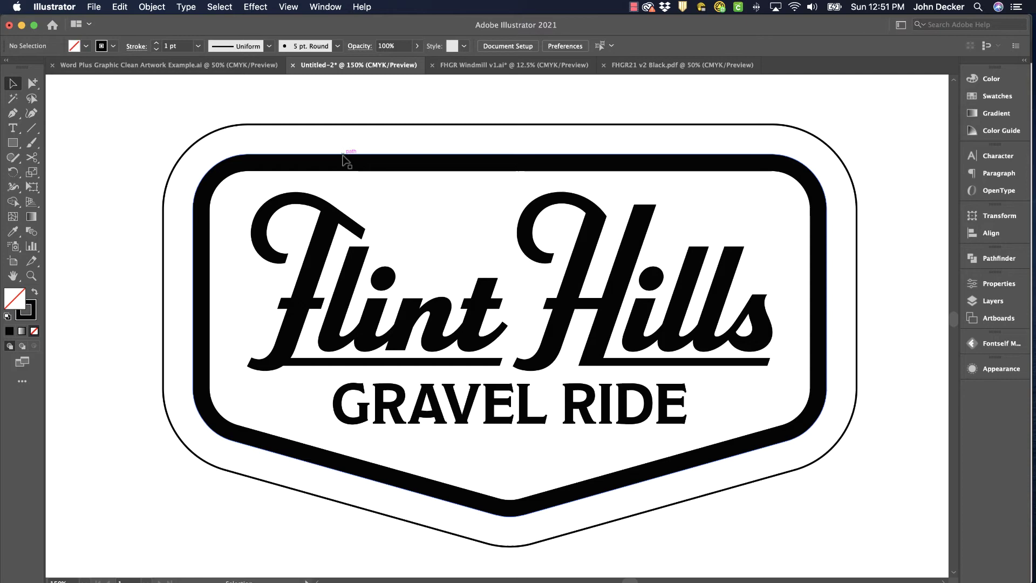
- Scroll down to the FH monogram and switch to Outline view
scroll(381, 491, "down", 15)
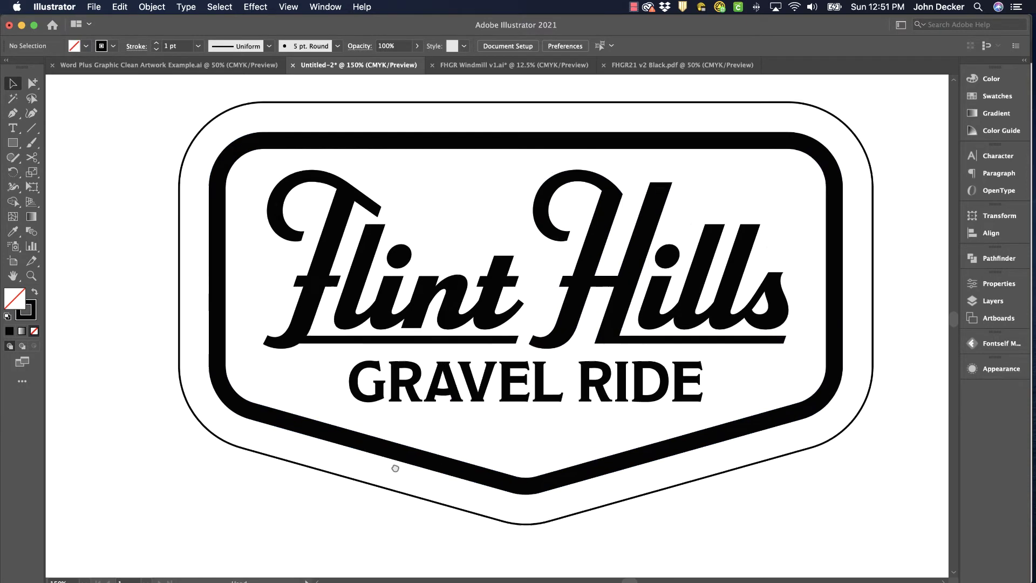
scroll(394, 469, "left", 4)
scroll(597, 165, "down", 5)
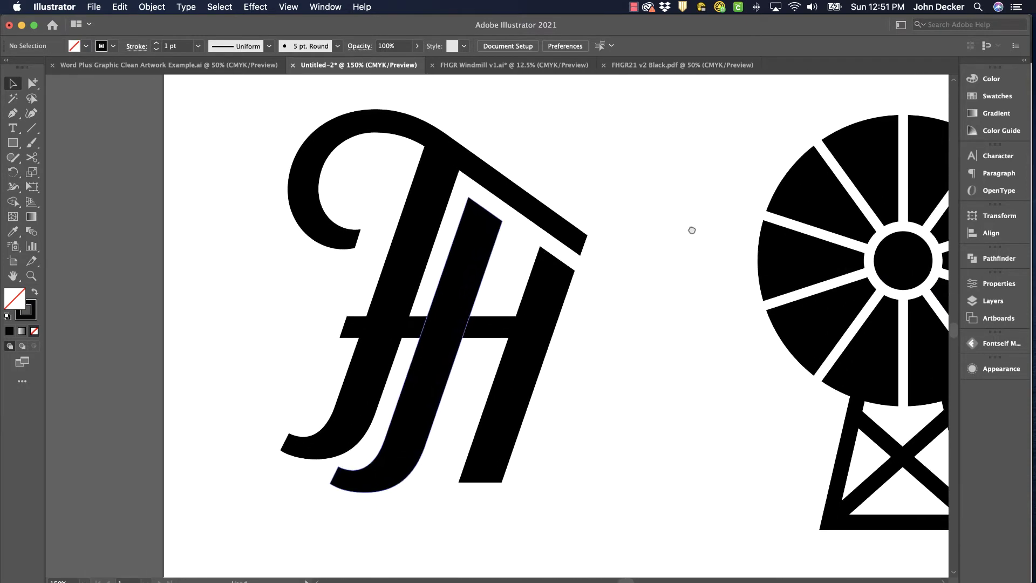
key("ctrl+y")
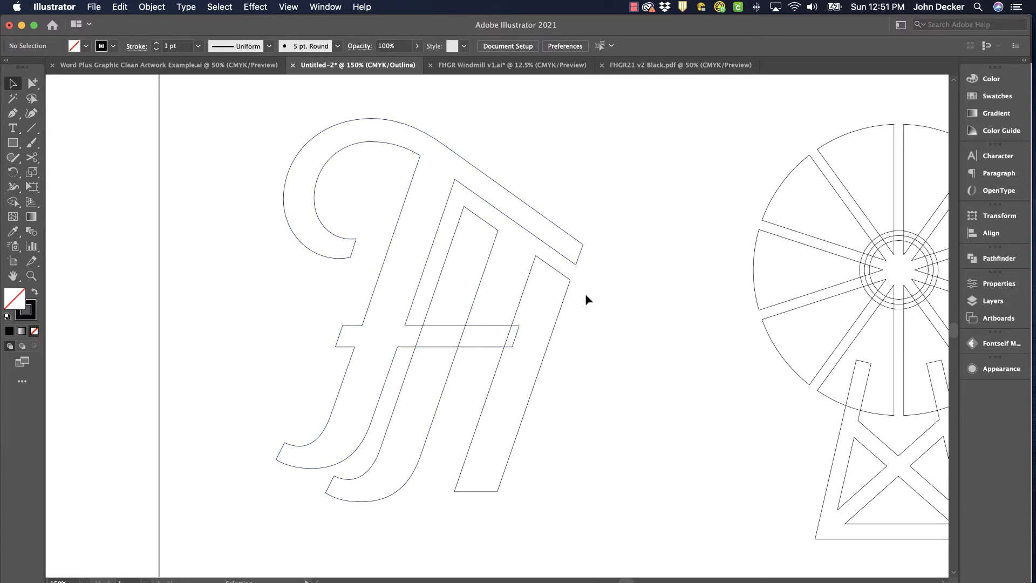
- Select all FH monogram pieces and merge them into one shape with Pathfinder, then view outlines
left_click_drag(526, 312, 304, 367)
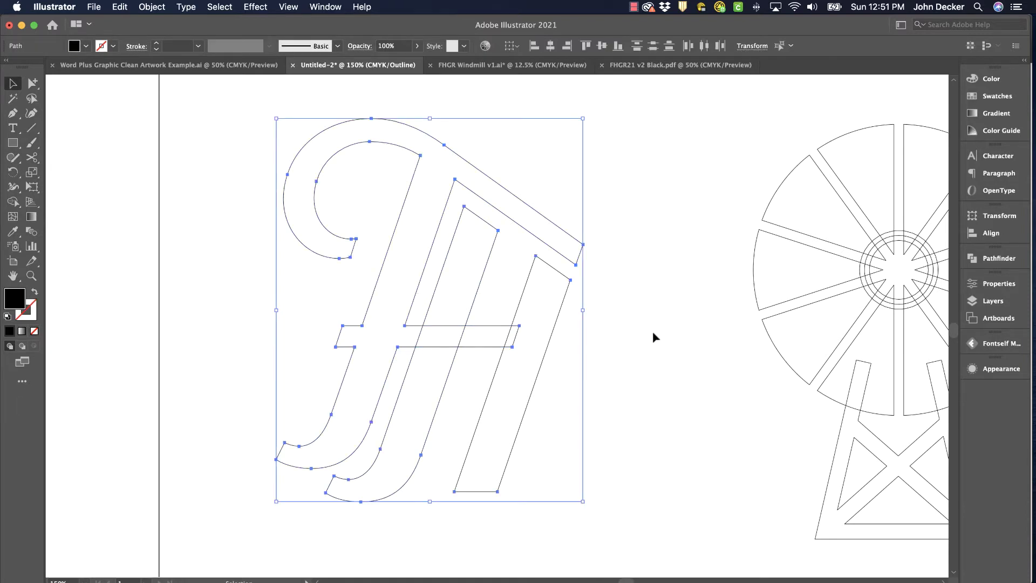
key("super+y")
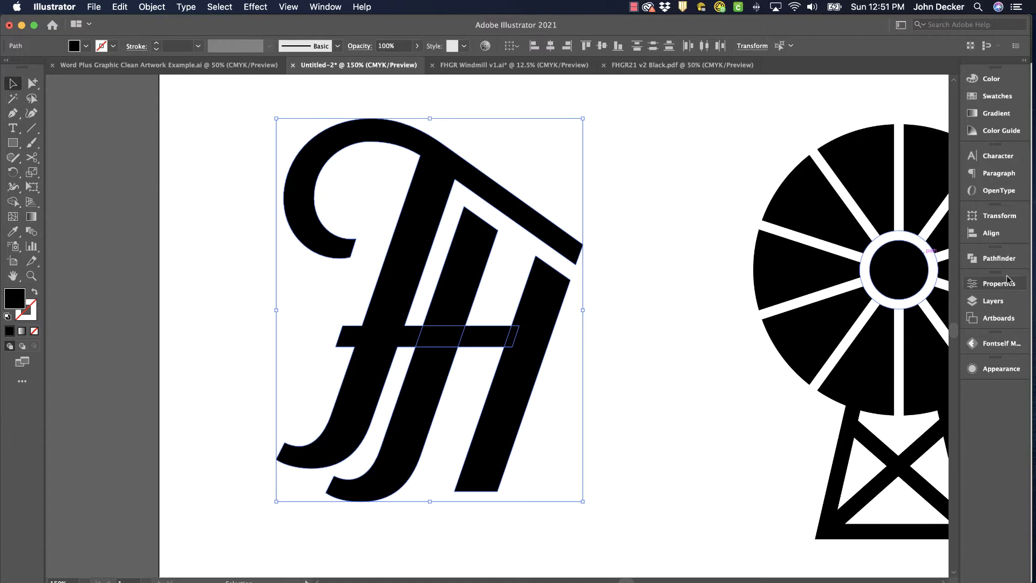
left_click(999, 258)
left_click(821, 286)
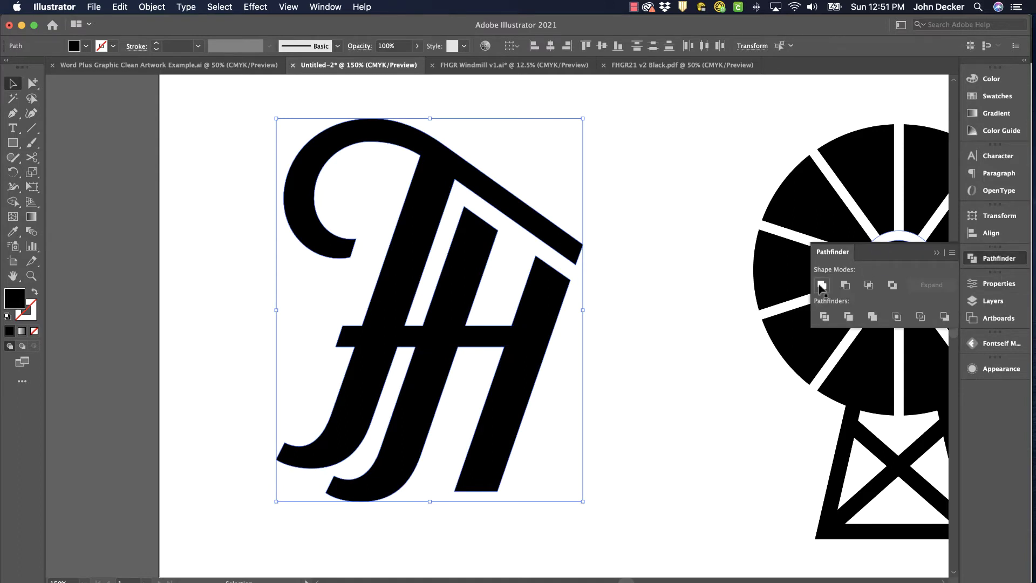
left_click(659, 192)
key("super+y")
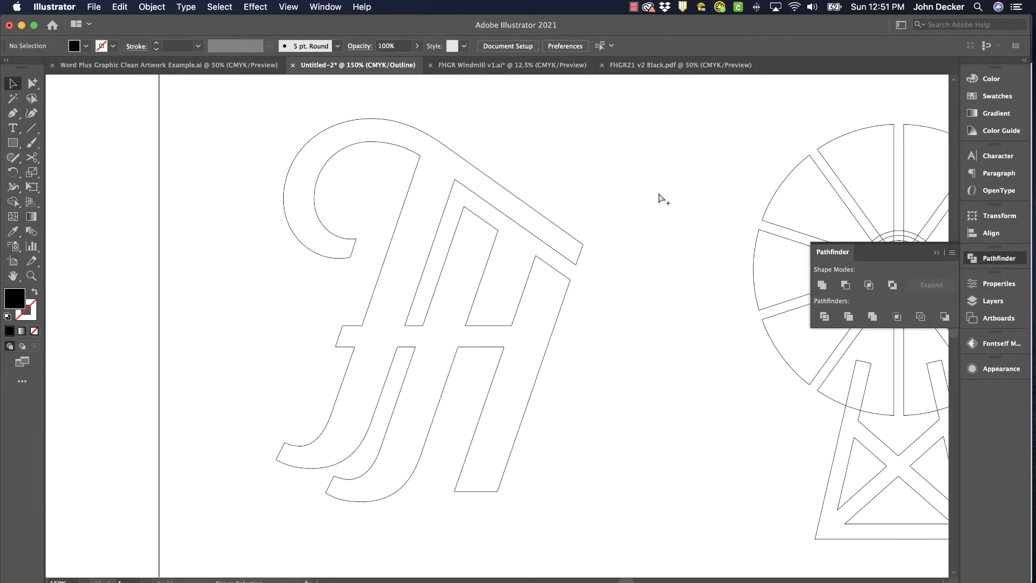
- In Preview, extend the FH monogram path with a trial Pen curve across its top
key("super+y")
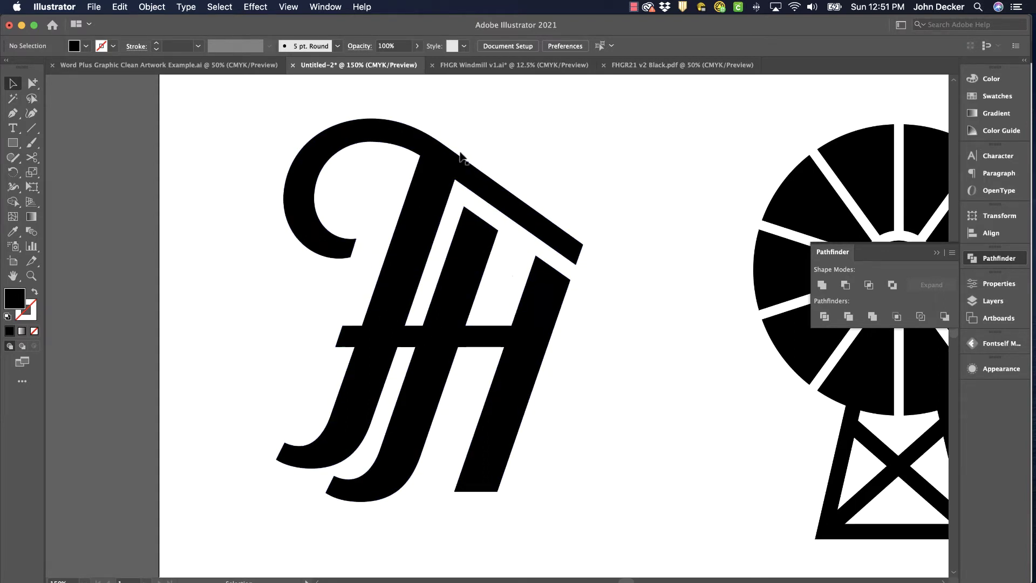
left_click(305, 242)
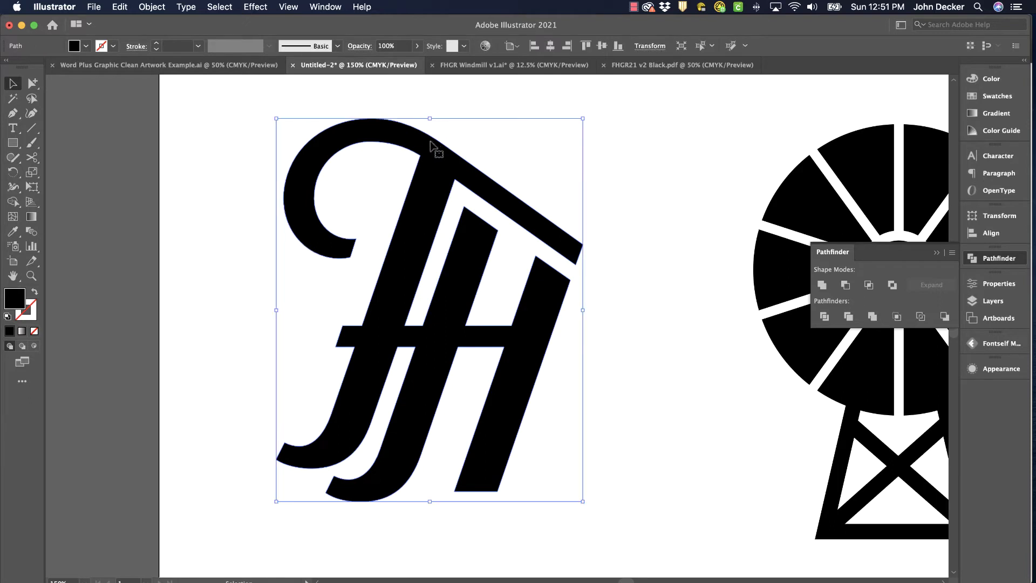
key("p")
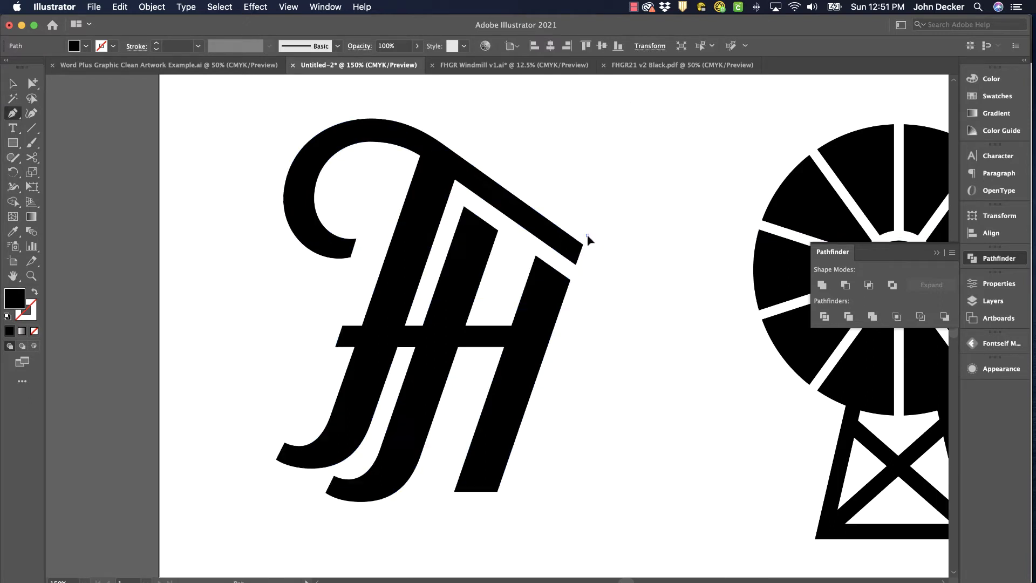
left_click(587, 235)
left_click(429, 122)
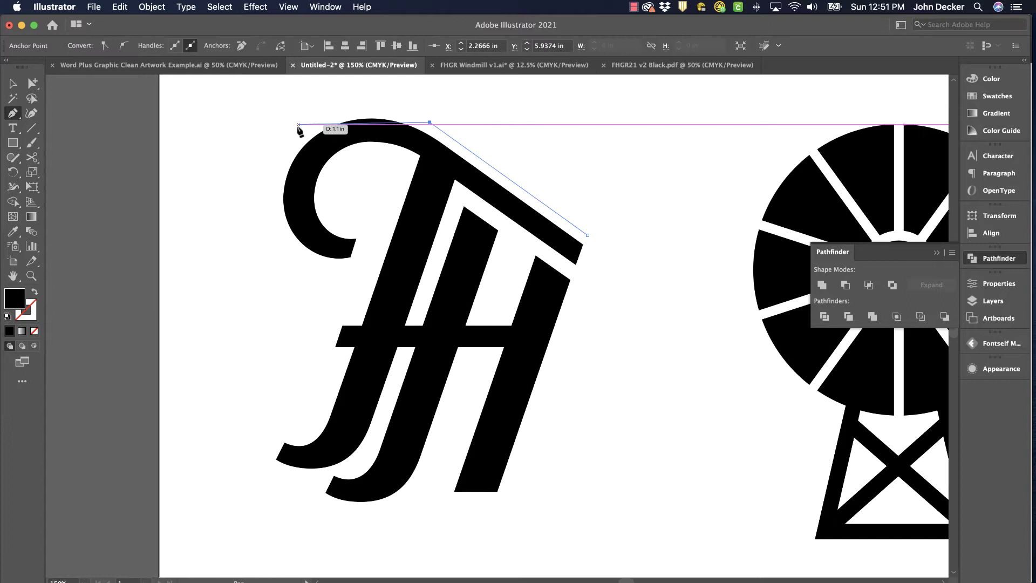
left_click_drag(292, 129, 243, 188)
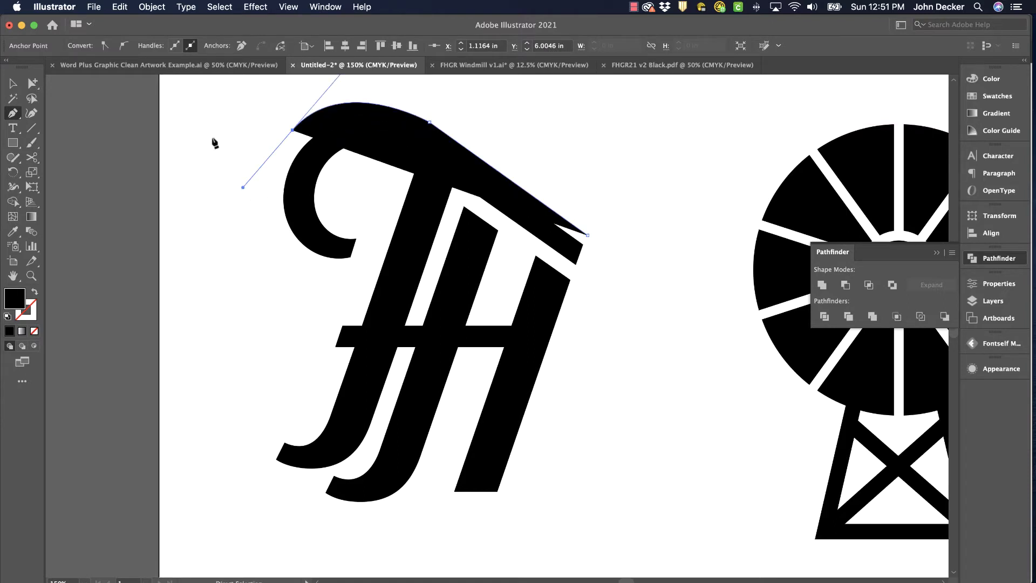
left_click(17, 85)
- Undo the trial curve, deselect all, and reselect the black monogram lettering
key("super+z")
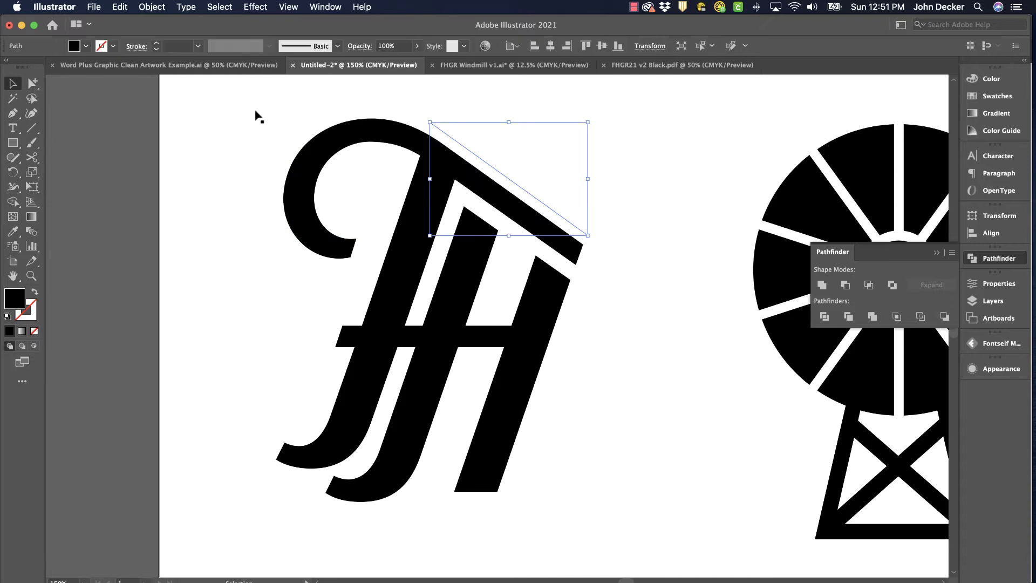
key("super+shift+a")
left_click(423, 144)
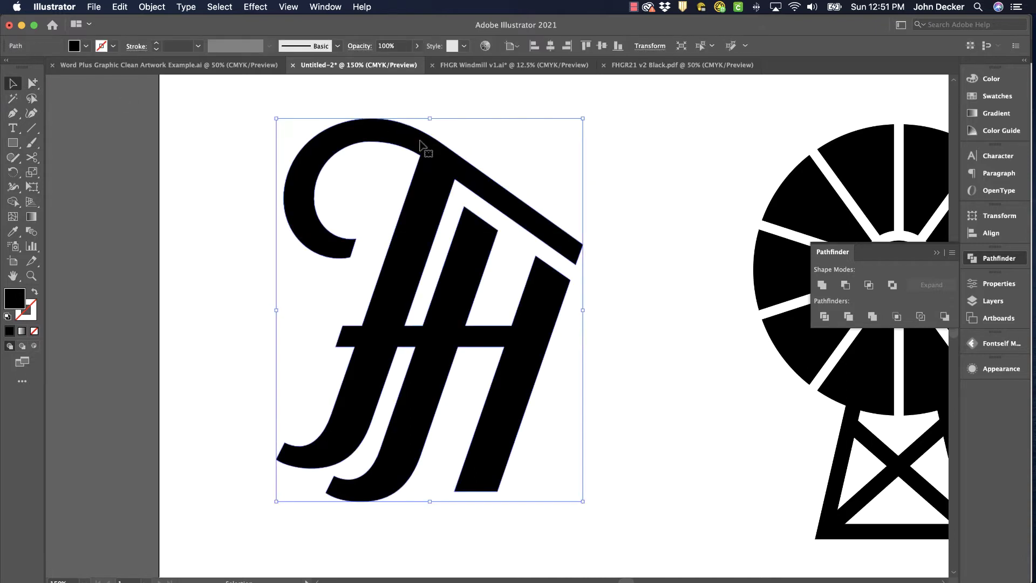
- Open Offset Path on the FH monogram, cancel it, and switch to Outline view
left_click(155, 11)
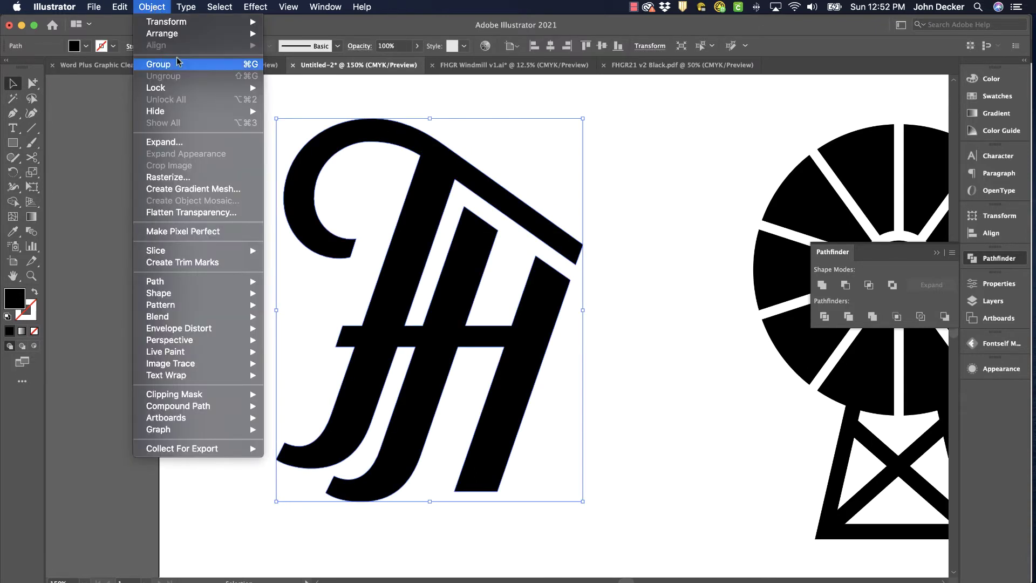
mouse_move(179, 285)
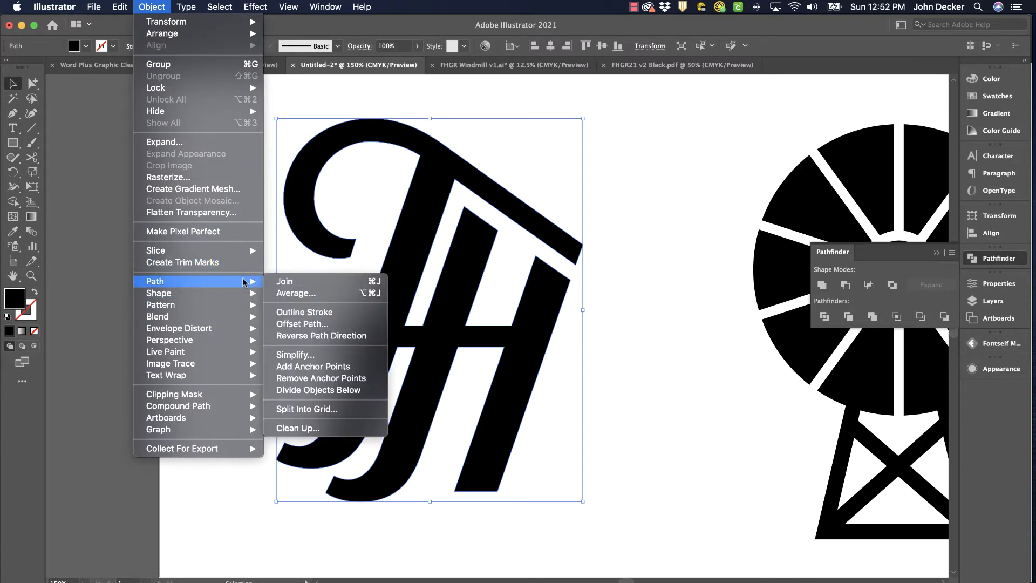
left_click(305, 323)
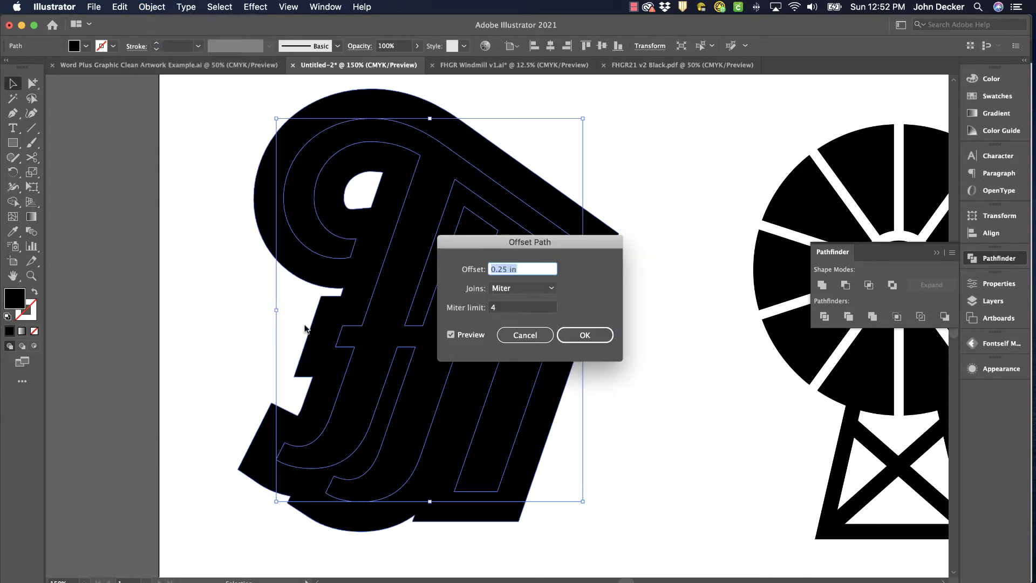
left_click(530, 338)
key("ctrl+y")
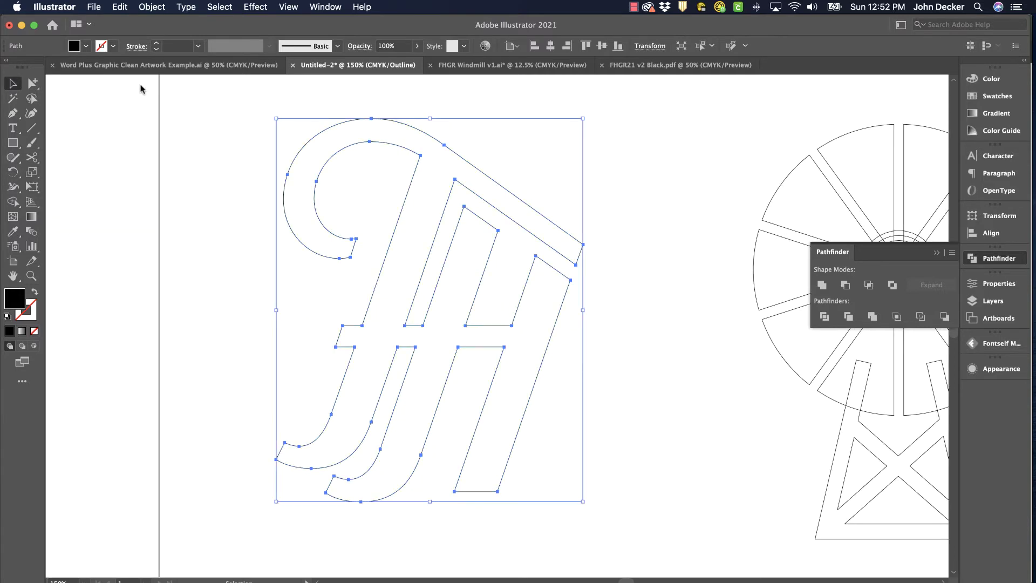
- Apply a 0.15 in Offset Path around the FH monogram, checking the preview
left_click(156, 7)
mouse_move(190, 287)
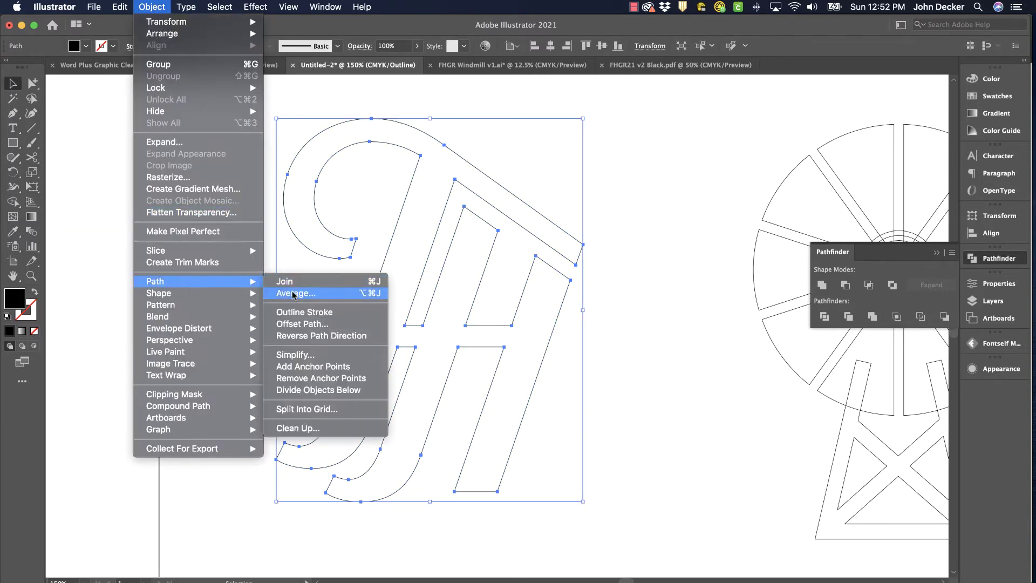
left_click(302, 324)
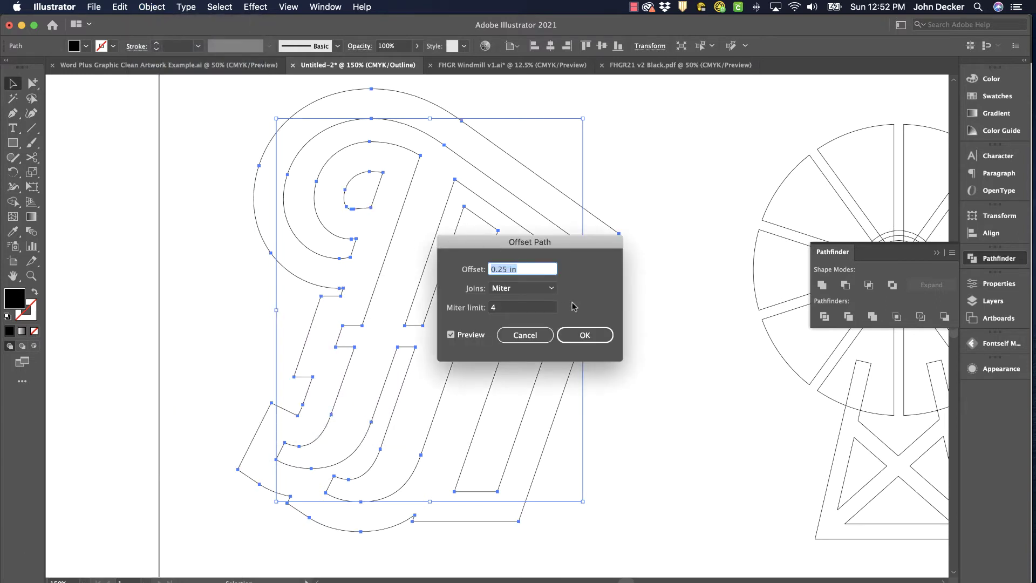
left_click(498, 270)
left_click(451, 335)
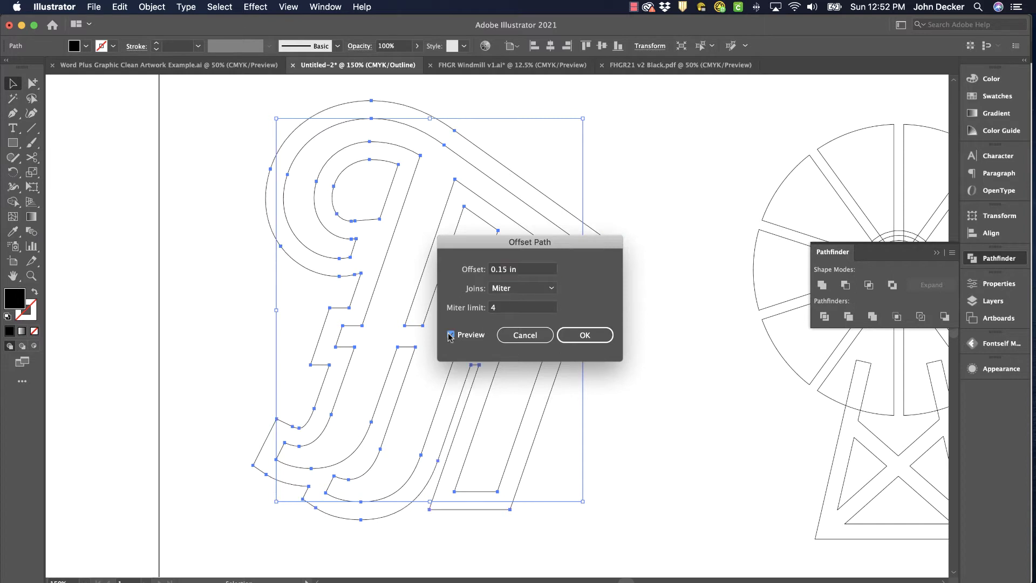
left_click(451, 335)
left_click(587, 335)
- Fill the FH offset shape with cyan (C100, K0) in the Color panel
key("ctrl+y")
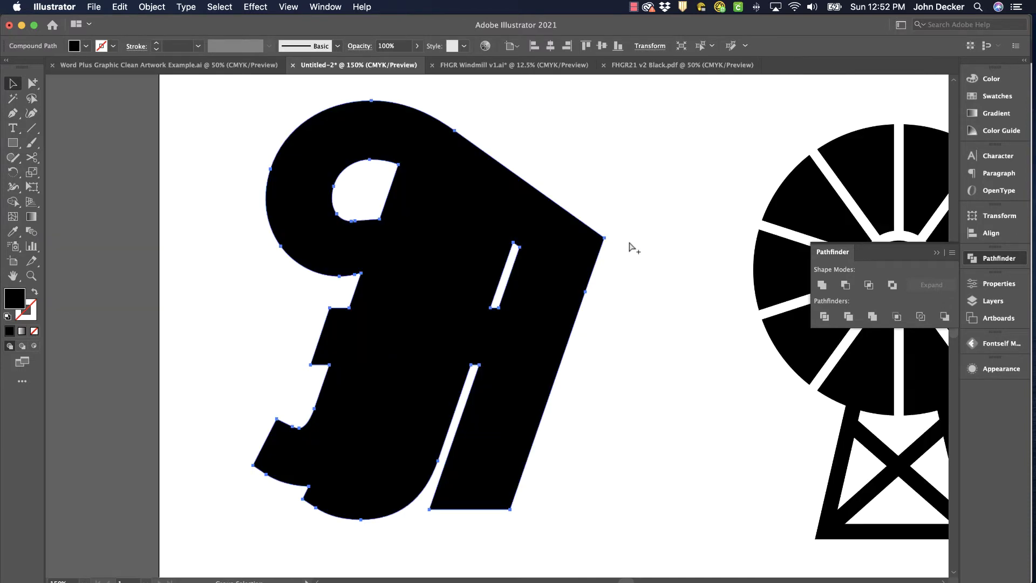
key("v")
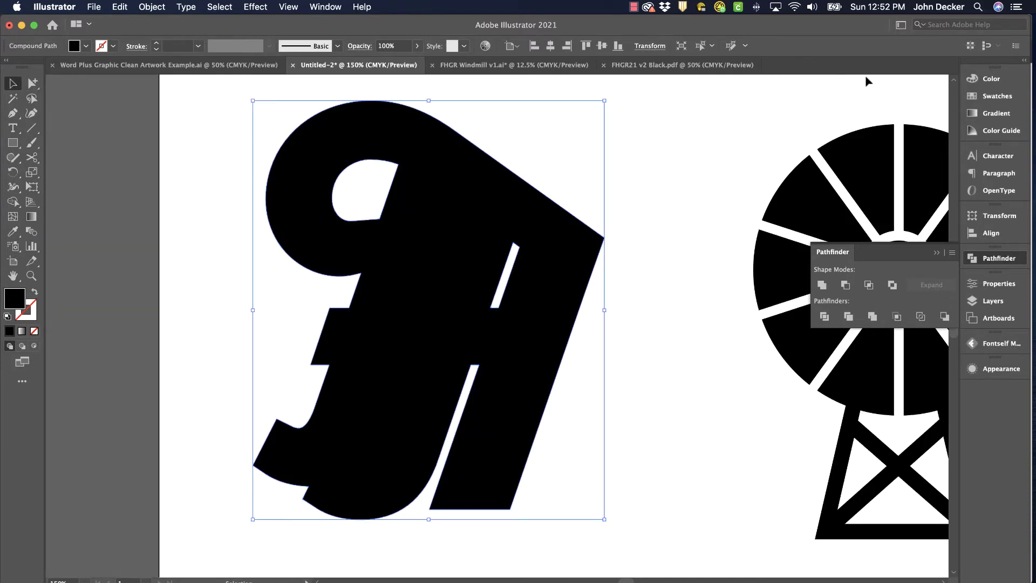
left_click(989, 80)
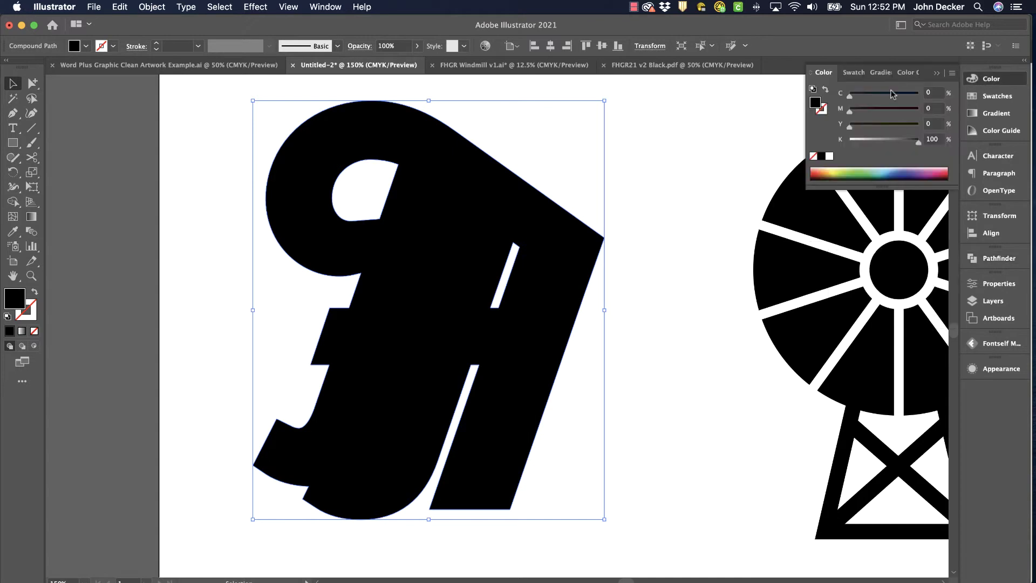
left_click_drag(859, 96, 919, 95)
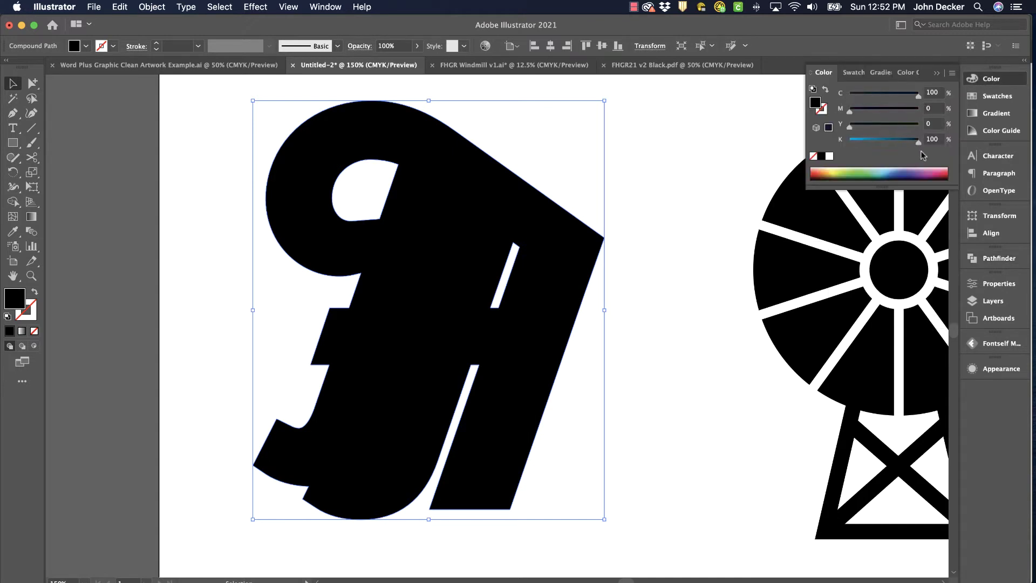
left_click_drag(918, 141, 743, 138)
left_click(650, 121)
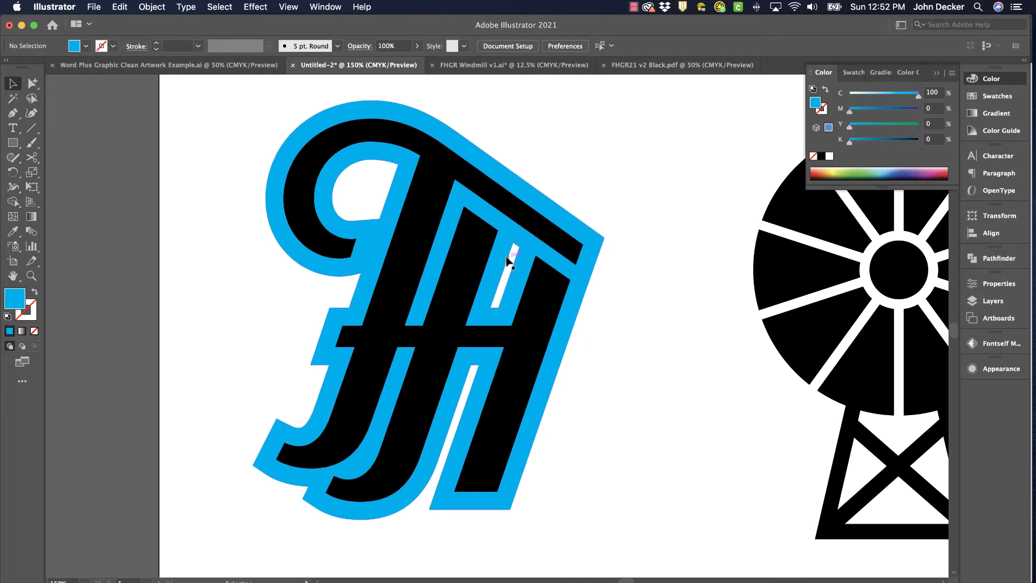
- Delete the offset's inner holes in the T bowl and H, then zoom to 400%
left_click(34, 84)
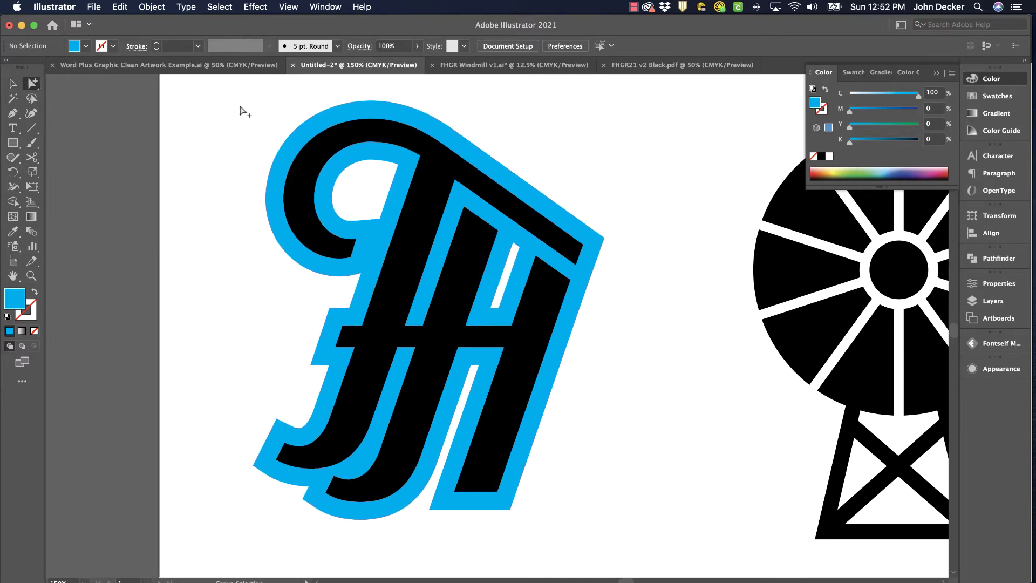
left_click(354, 169)
key("Delete")
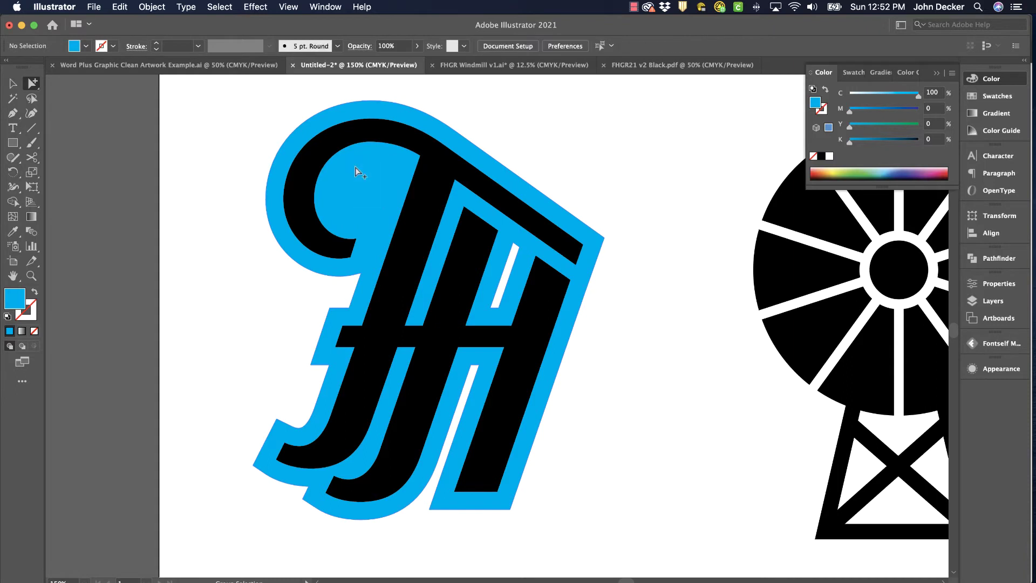
left_click(511, 254)
key("Delete")
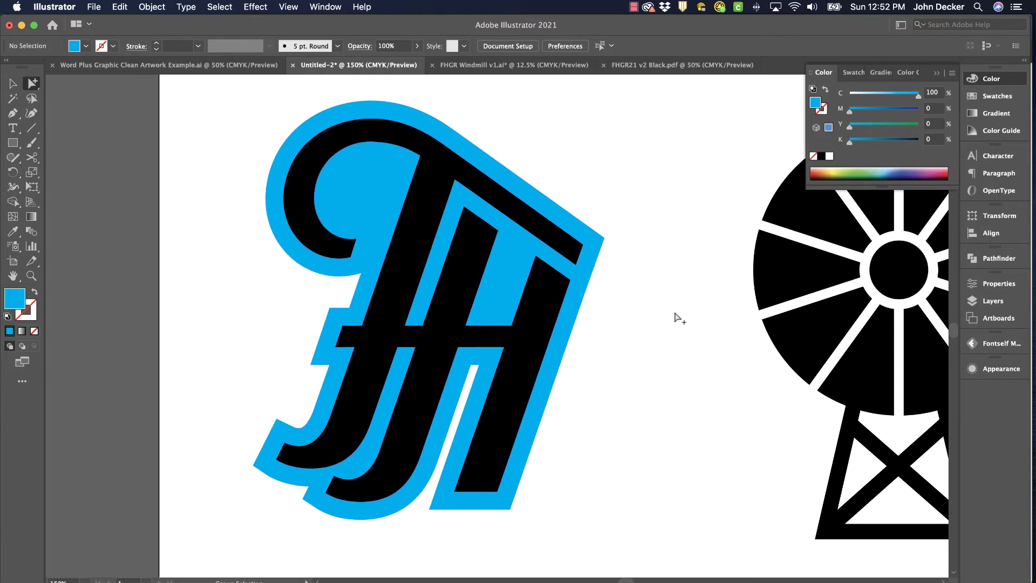
key("super+equal")
key("super+equal")
key("super+equal")
left_click_drag(587, 455, 654, 41)
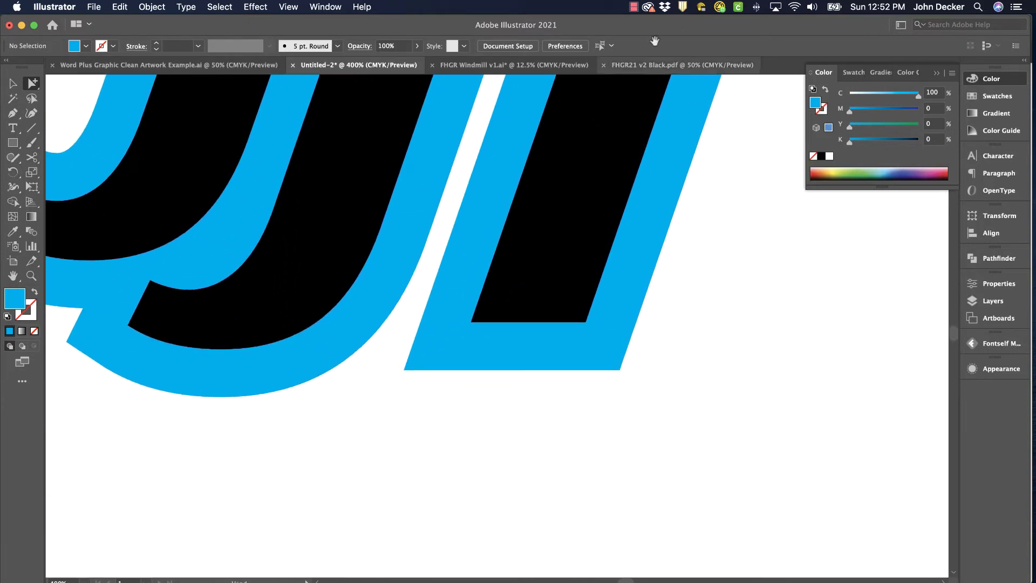
left_click_drag(583, 155, 551, 317)
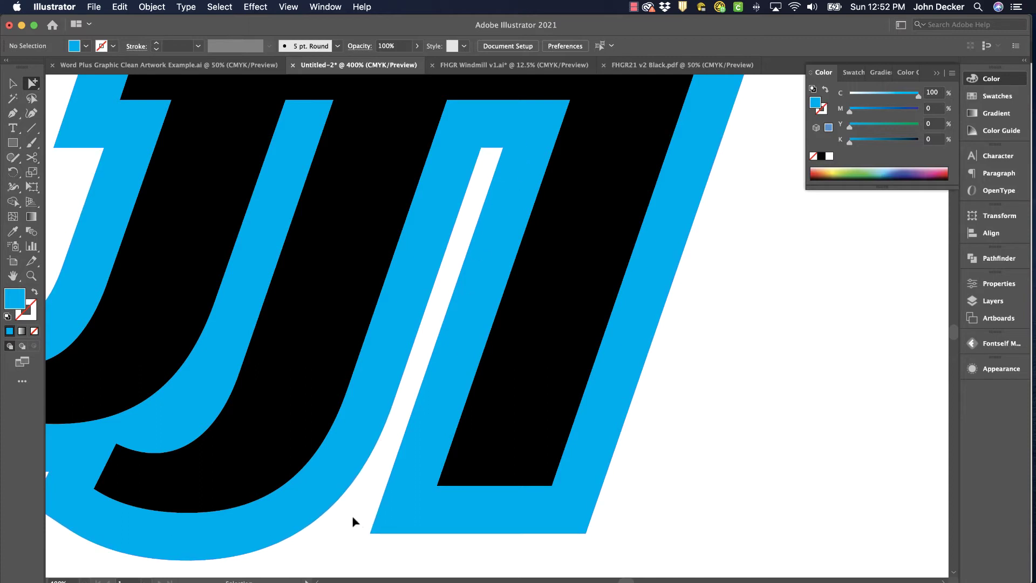
key("super+y")
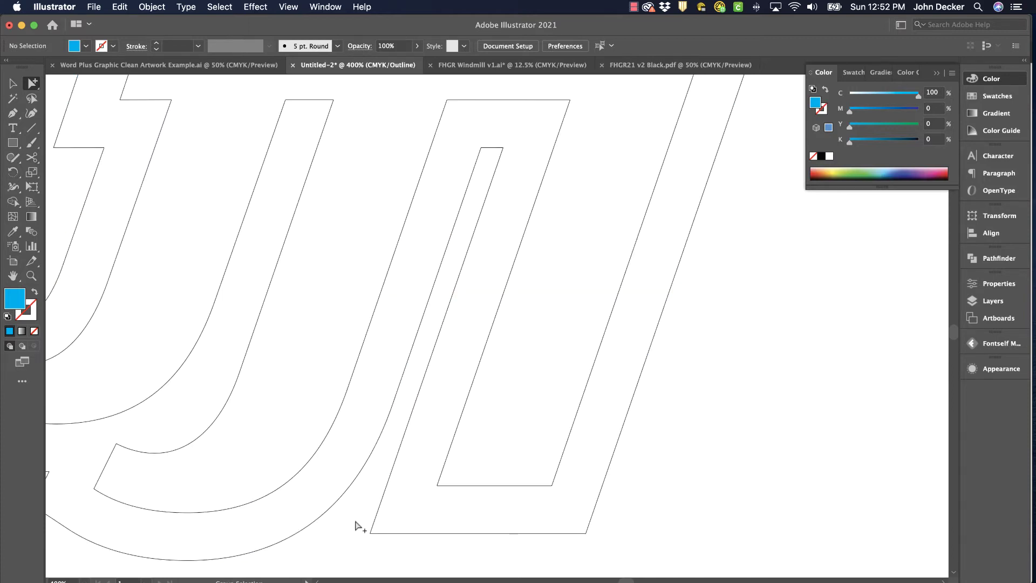
key("c")
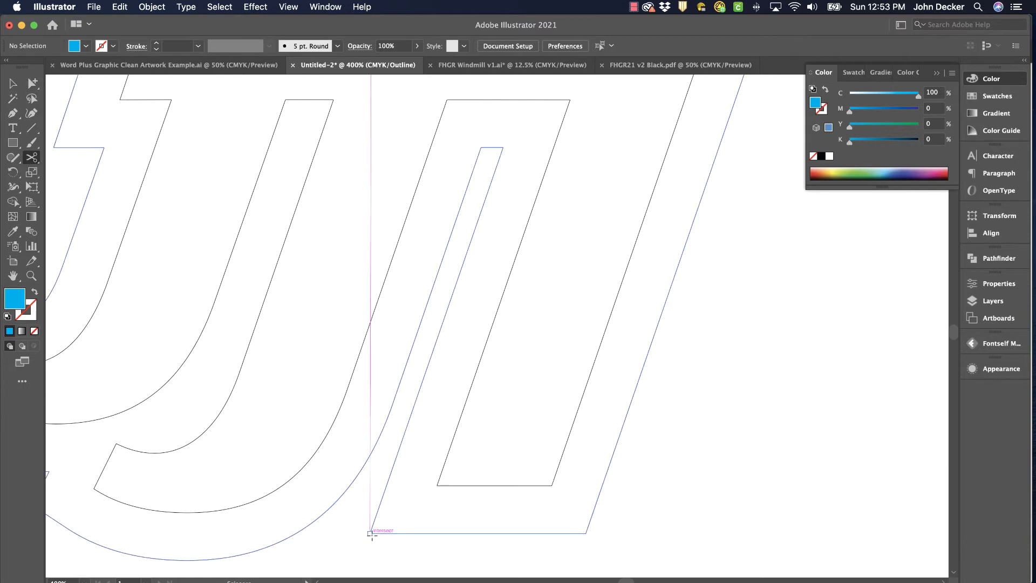
left_click(370, 534)
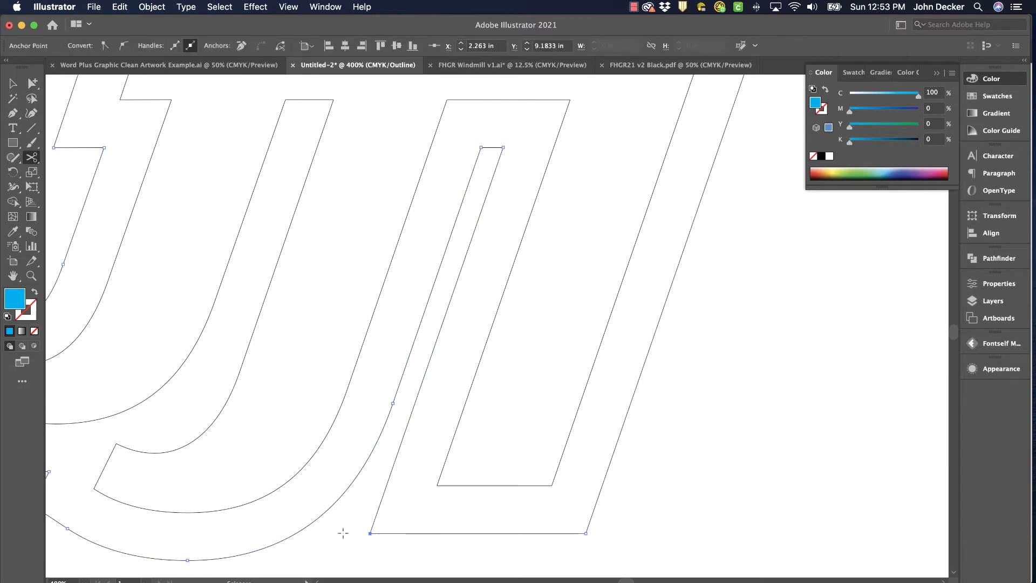
left_click(299, 531)
key("a")
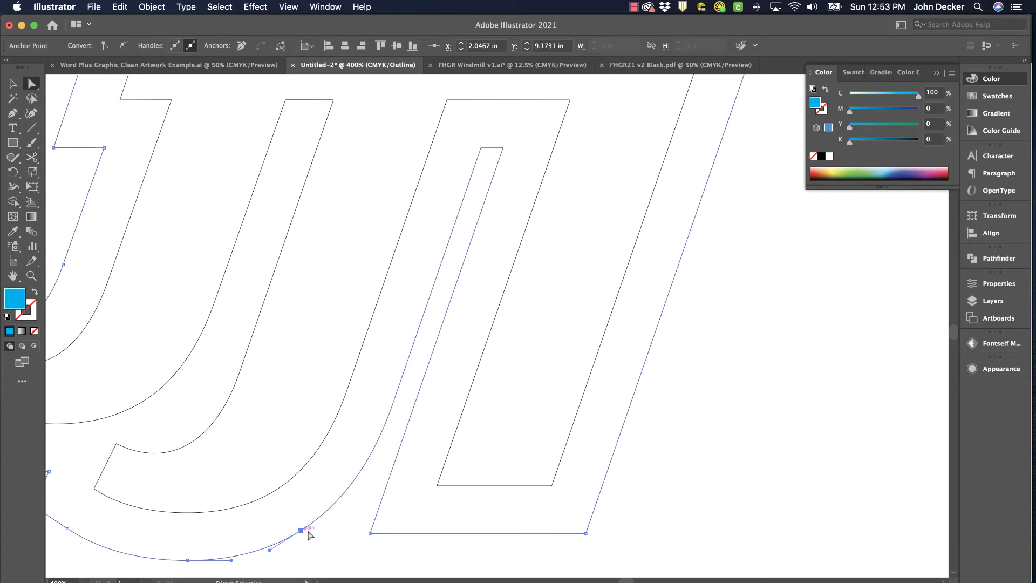
left_click(338, 518)
left_click(337, 508)
key("Delete")
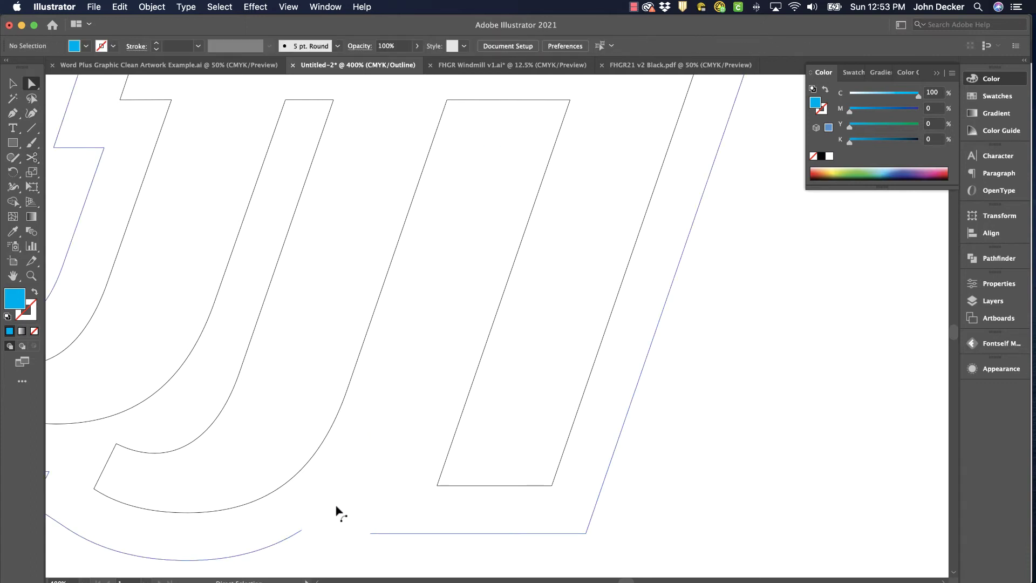
left_click(370, 533)
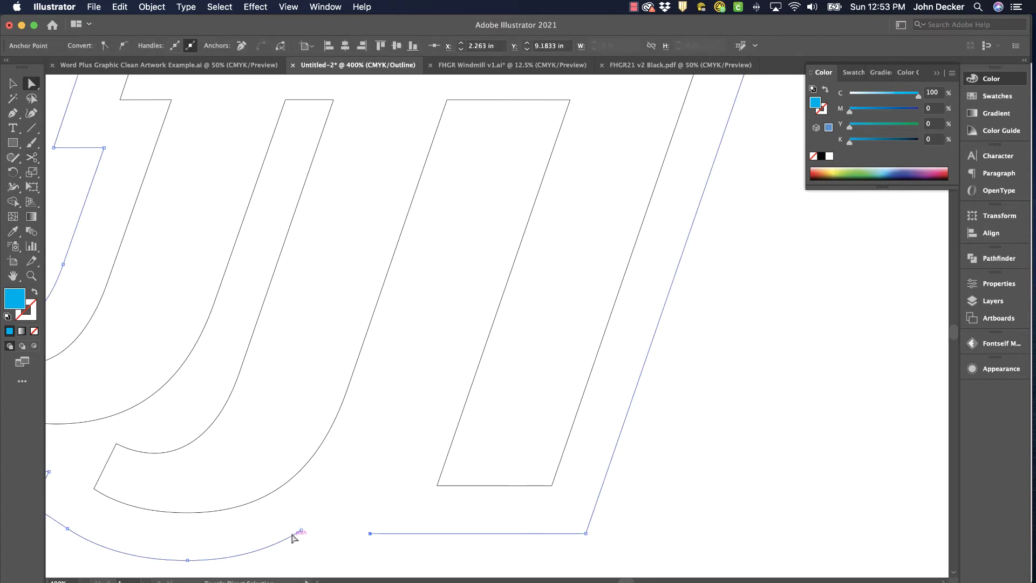
left_click(301, 531, "shift")
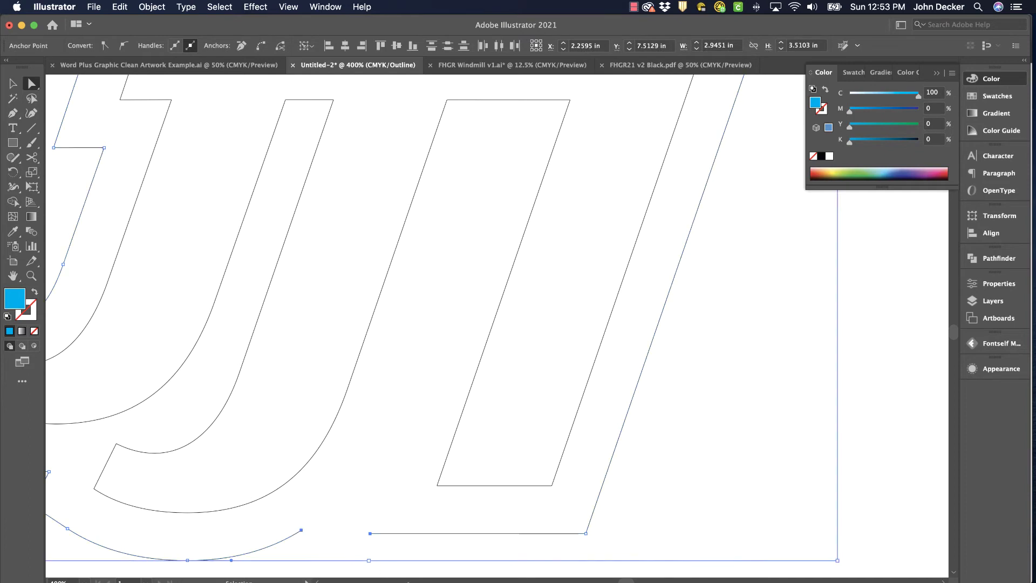
key("super+j")
left_click(354, 561)
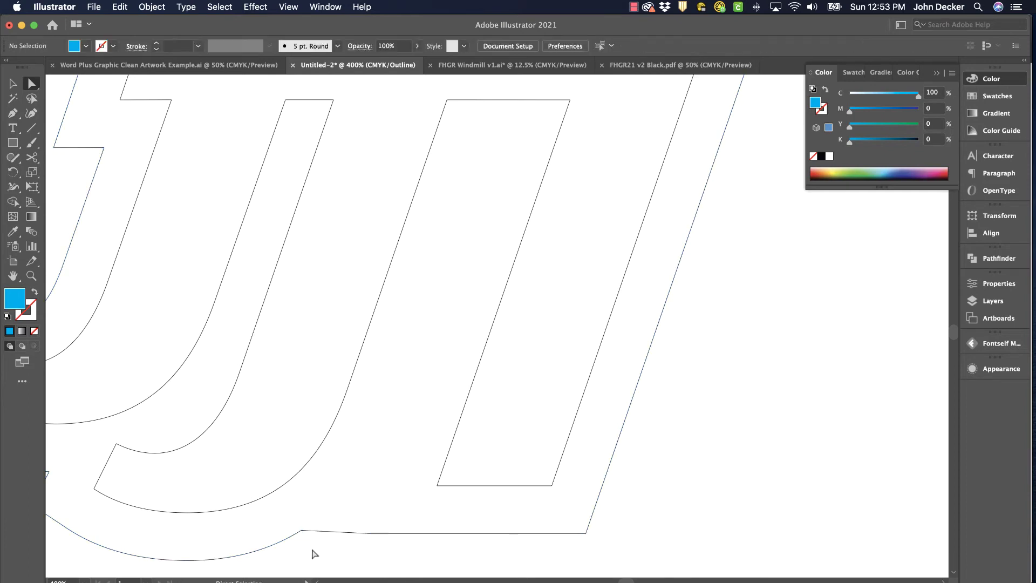
left_click(301, 532)
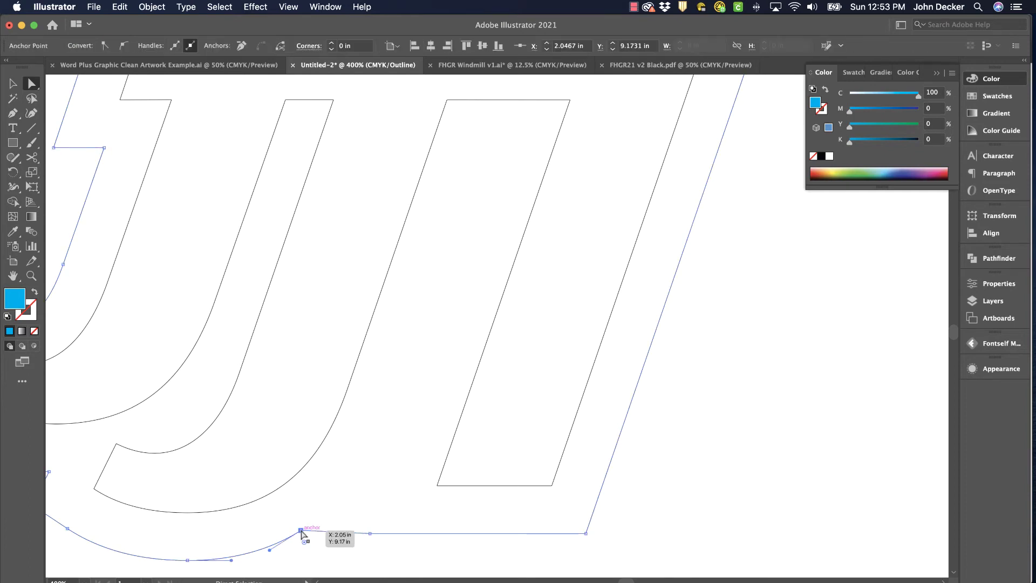
key("super+z")
key("super+z")
key("super+z")
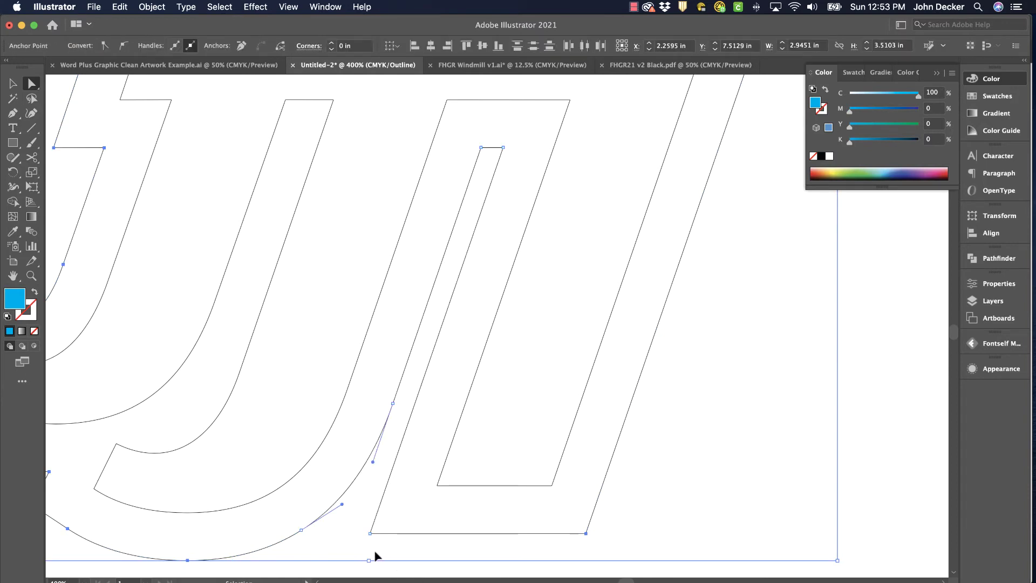
left_click(354, 552)
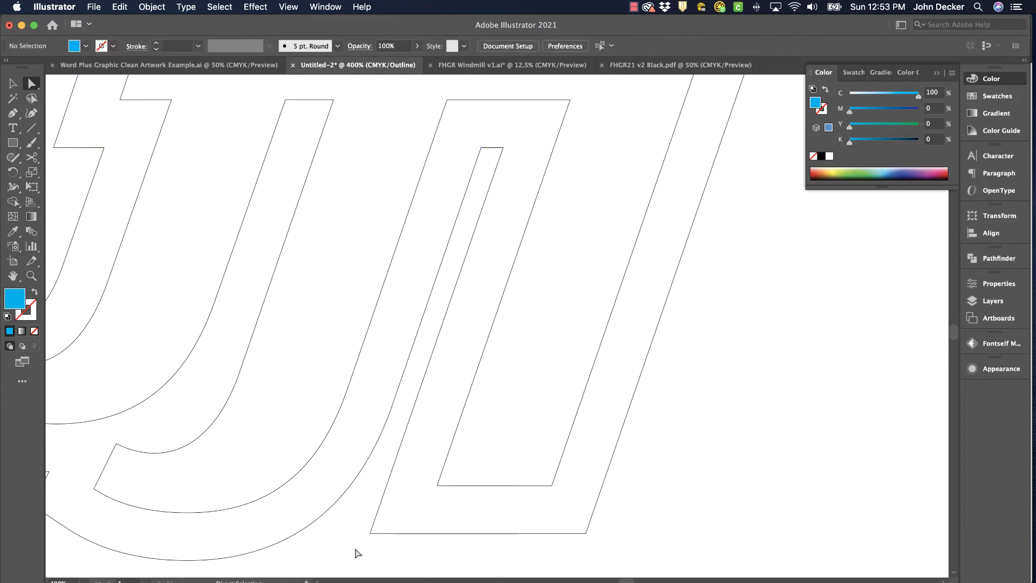
- Place a horizontal guide at the bottom edge and cut the curve there with Scissors
key("super+r")
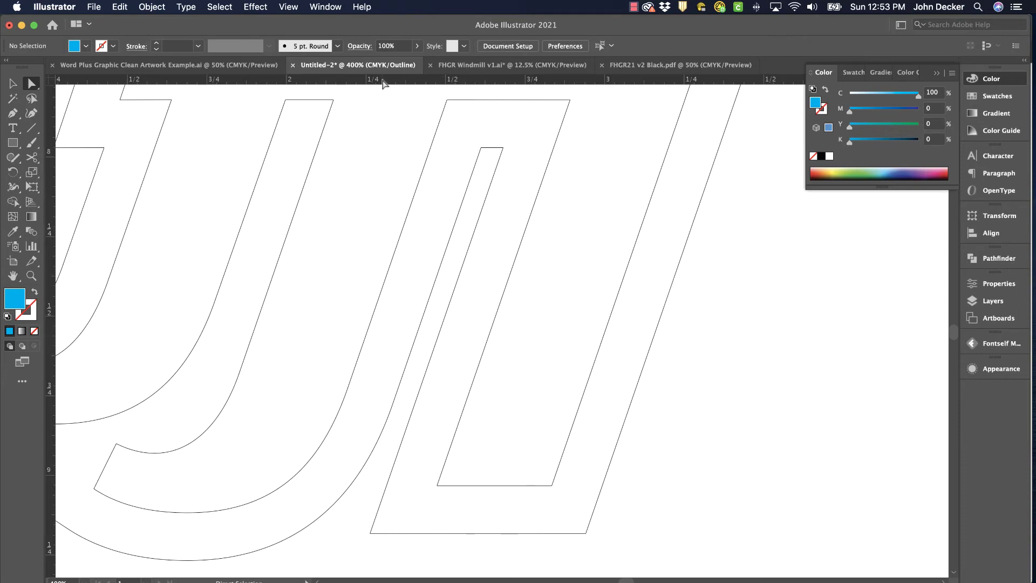
left_click_drag(384, 81, 416, 535)
key("c")
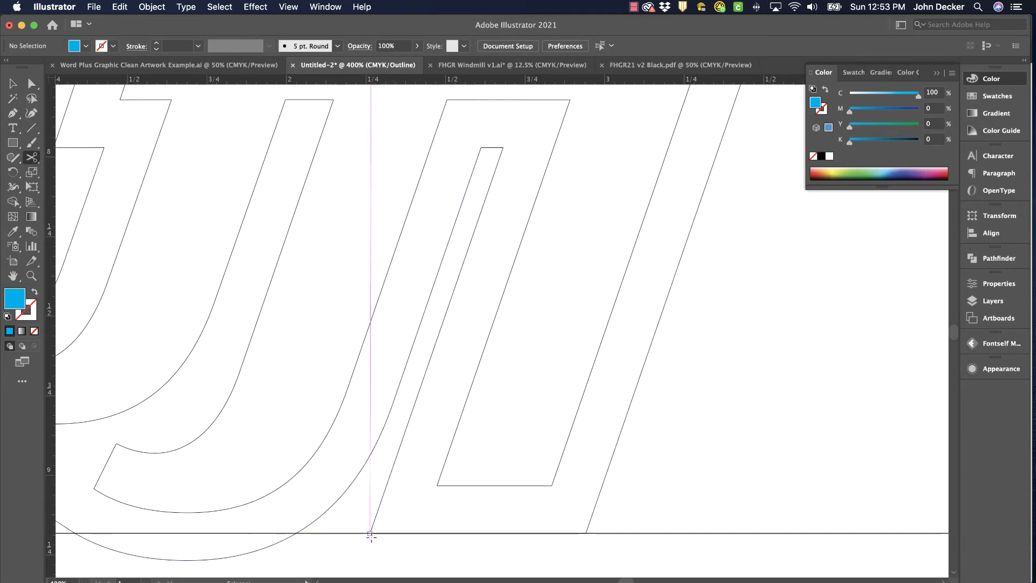
left_click(369, 533)
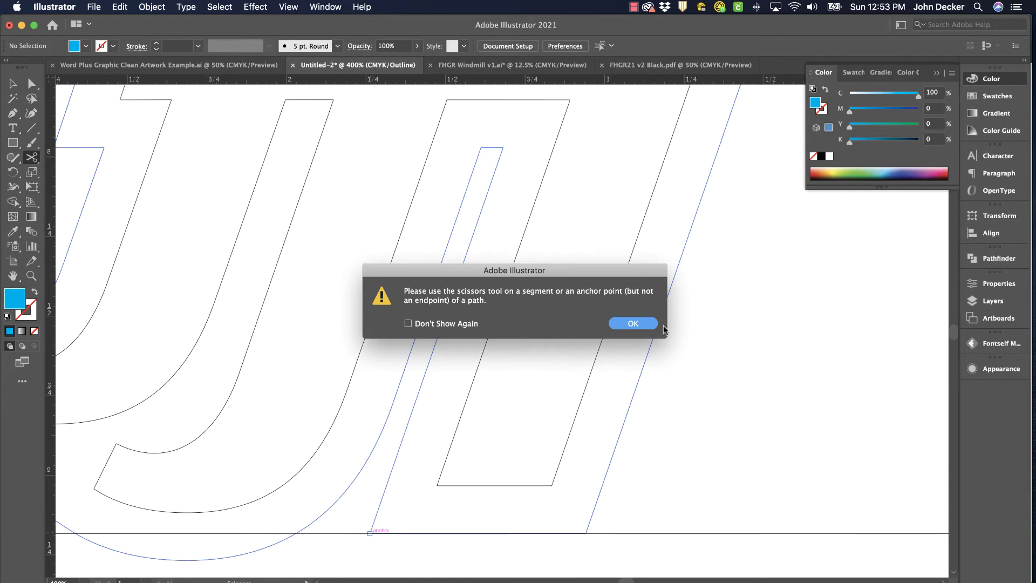
left_click(633, 322)
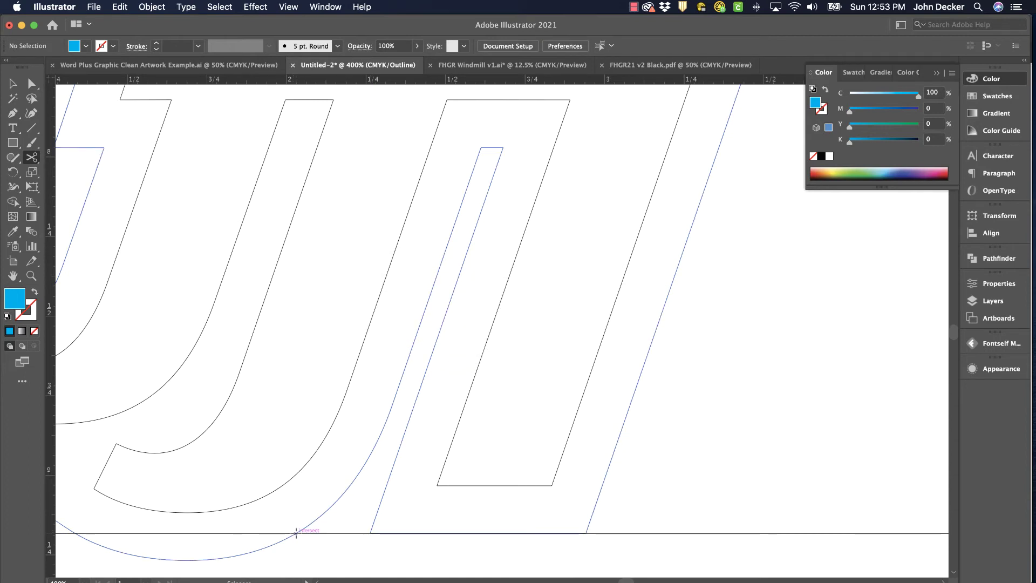
left_click(296, 532)
- Delete the curve piece below the cut and remove the guide
key("a")
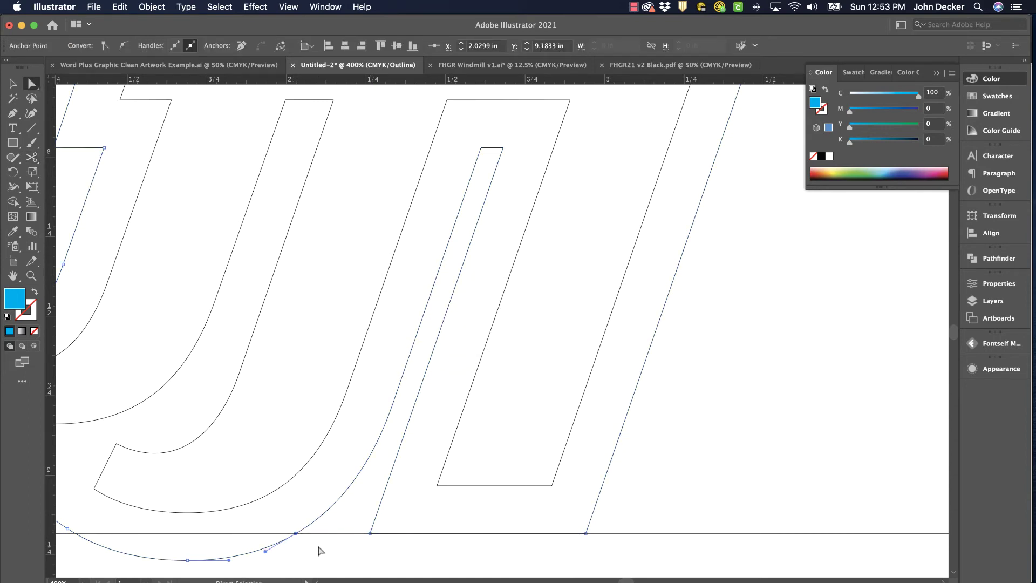
left_click(321, 548)
left_click(364, 475)
key("Delete")
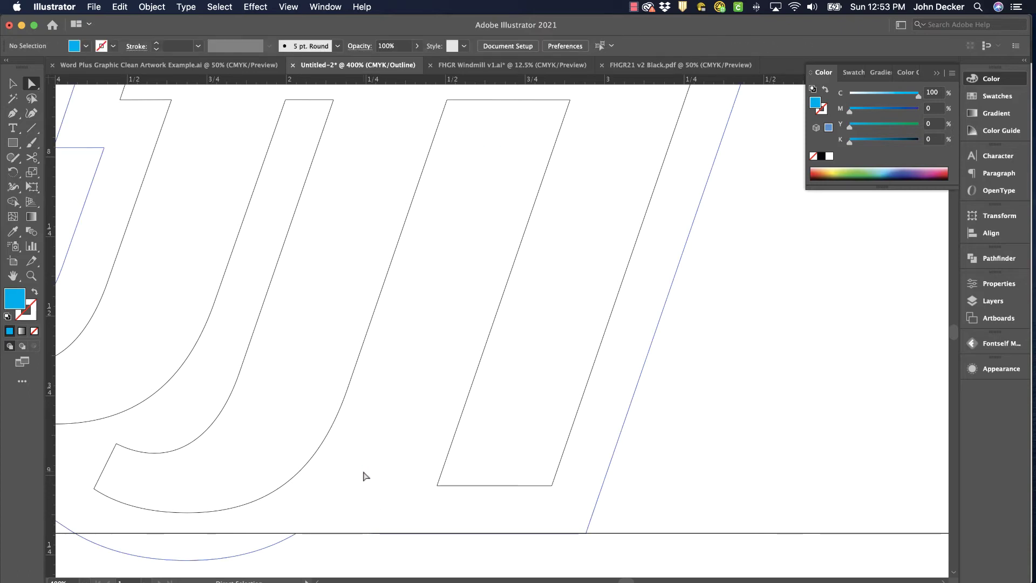
key("super+semicolon")
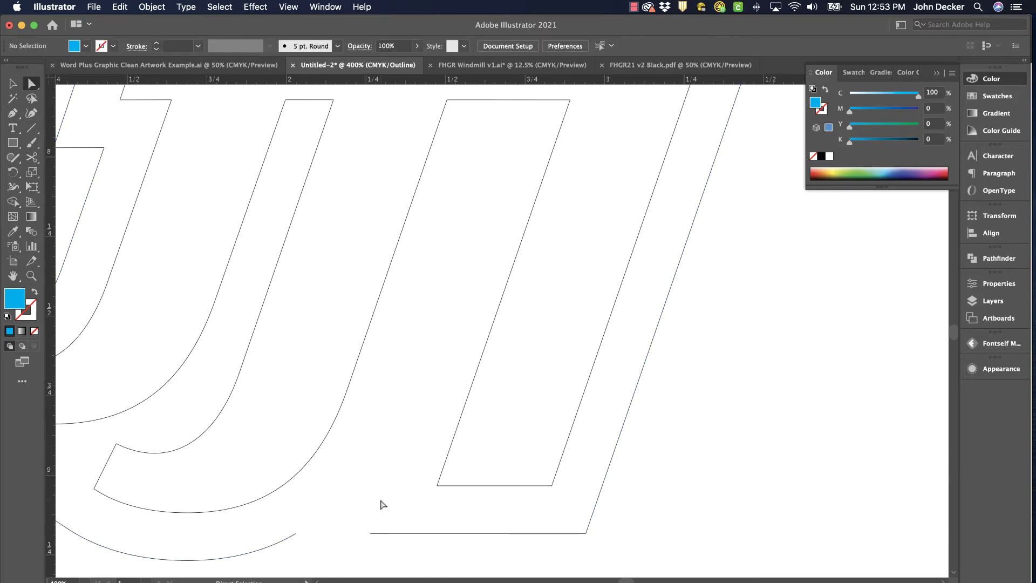
- Move the bottom edge's left anchor onto the curve end, then return to Preview fitting the artboard
left_click(370, 533)
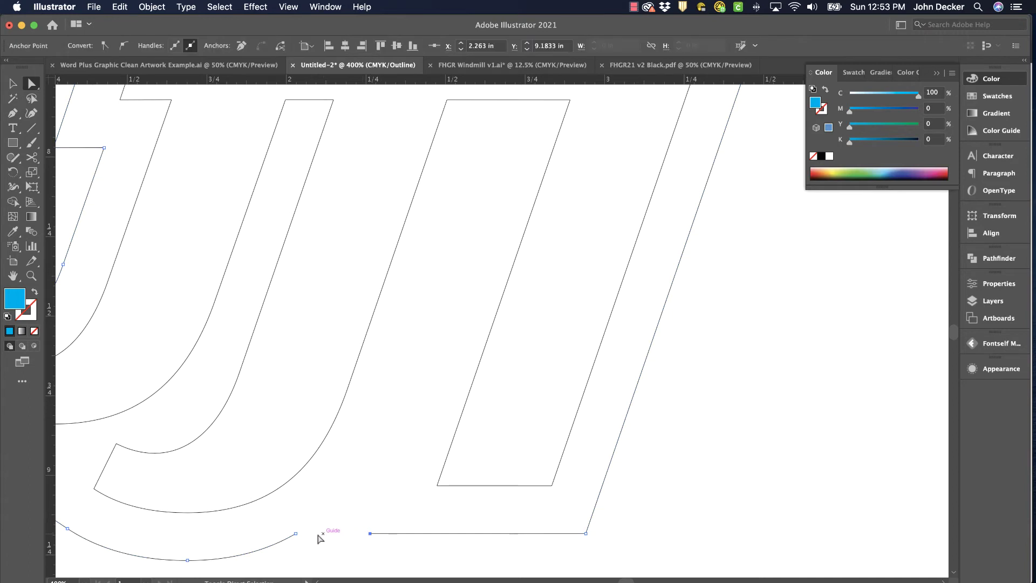
left_click_drag(300, 538, 300, 536)
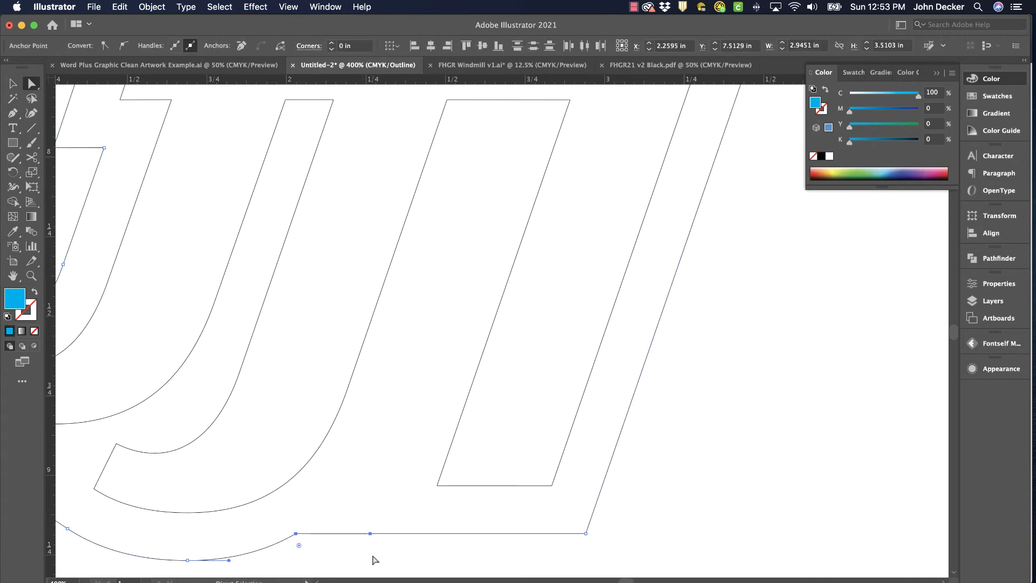
left_click(575, 561)
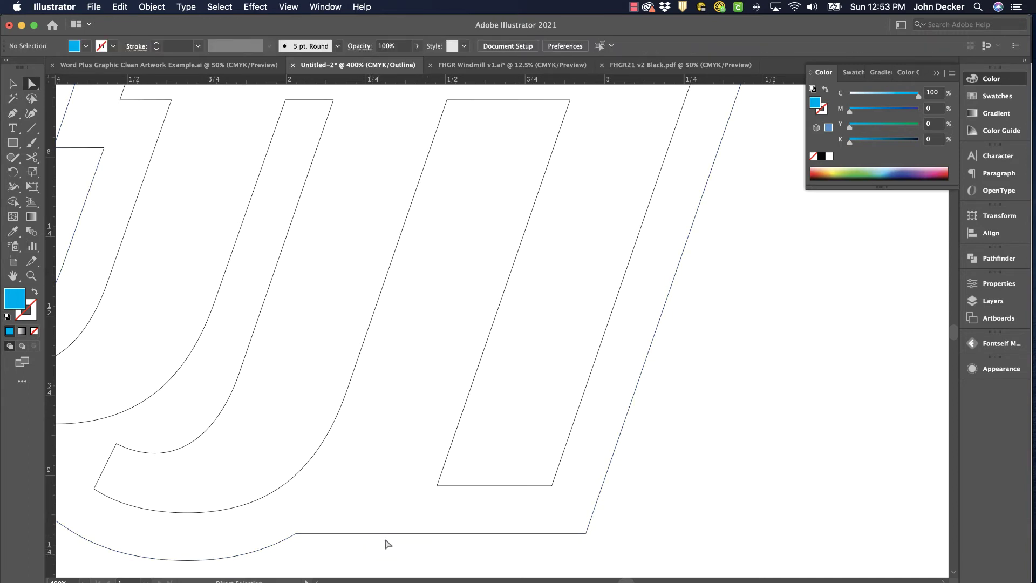
key("super+y")
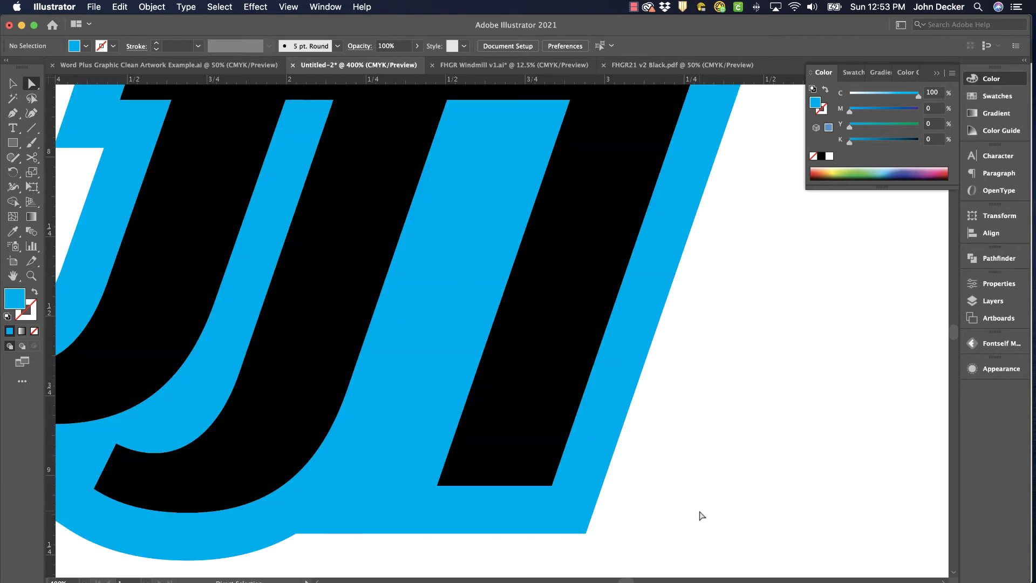
key("super+0")
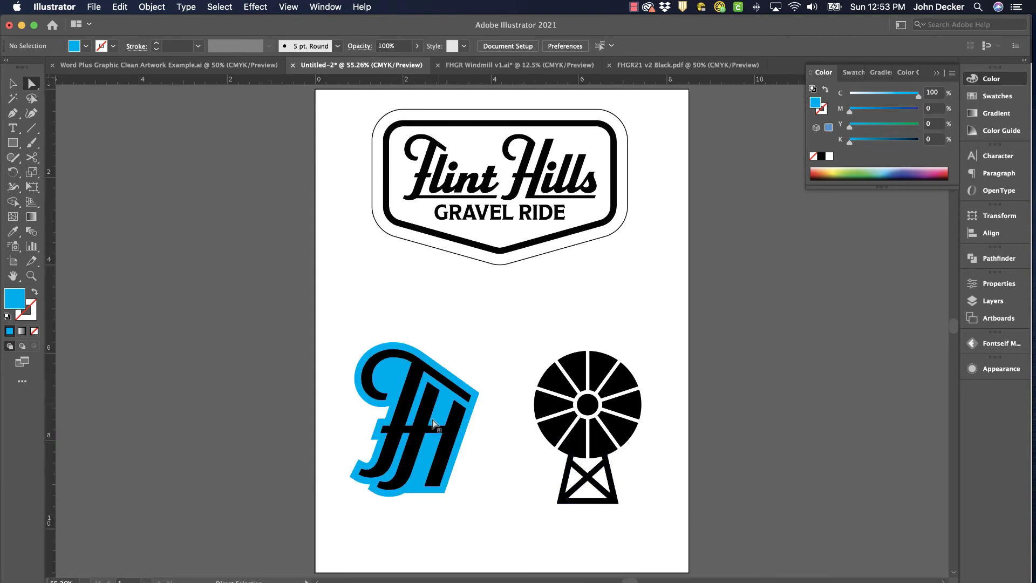
- Swap the FH outline's fill and stroke, set the stroke black, then zoom to 100% on the windmill
left_click(393, 380)
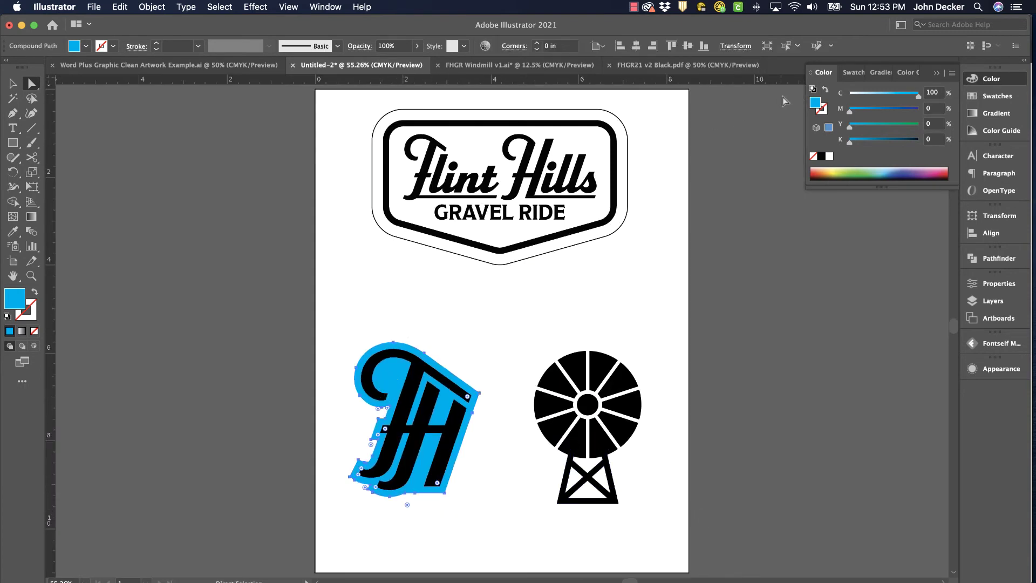
left_click(825, 89)
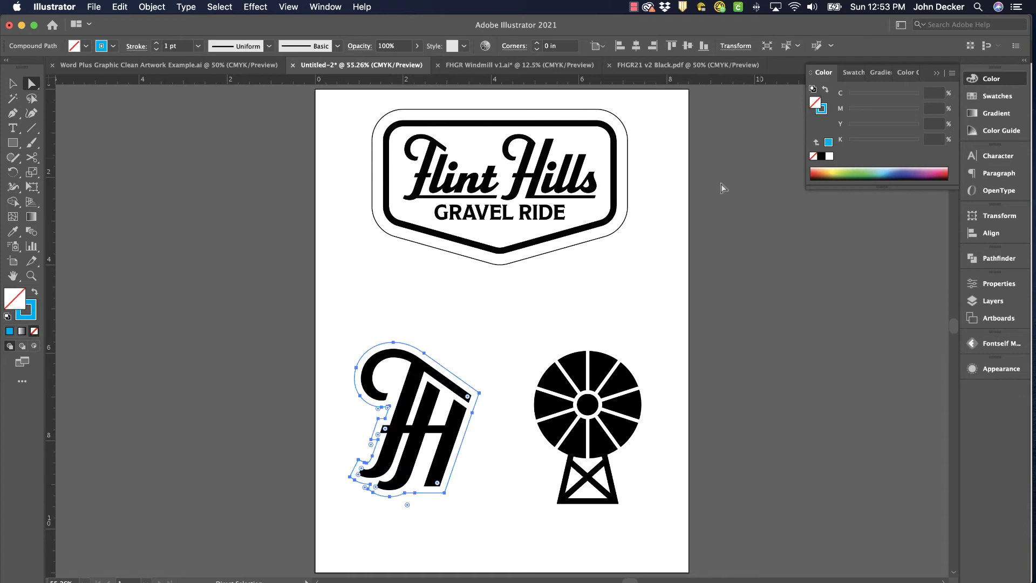
left_click(824, 110)
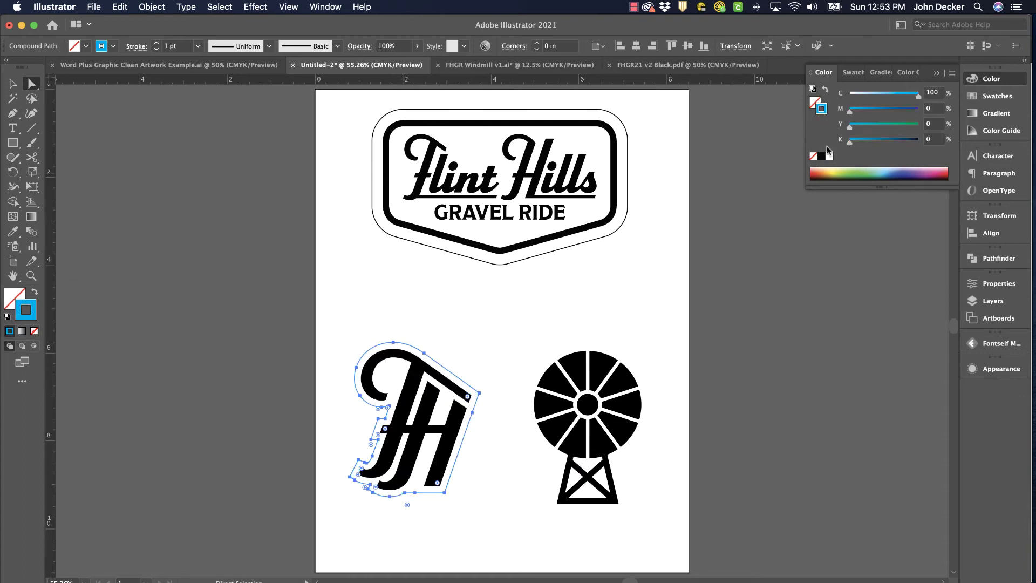
left_click(821, 156)
left_click(493, 290)
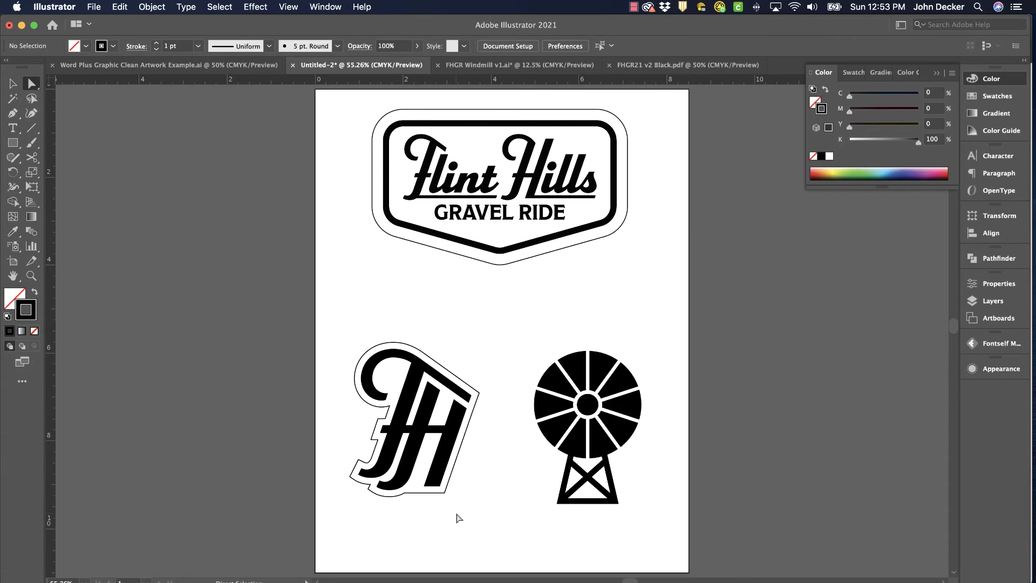
key("super+1")
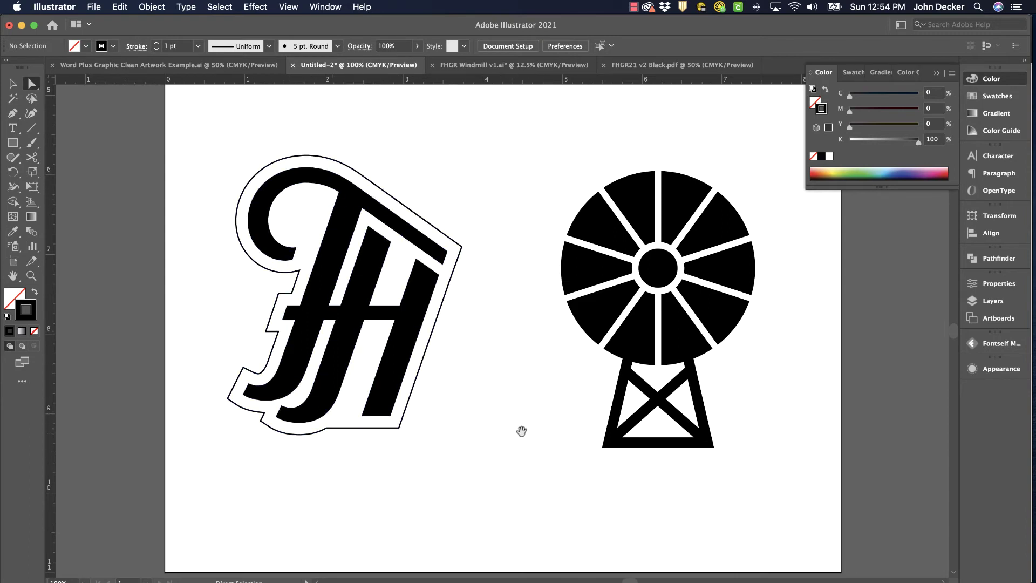
left_click_drag(520, 431, 361, 448)
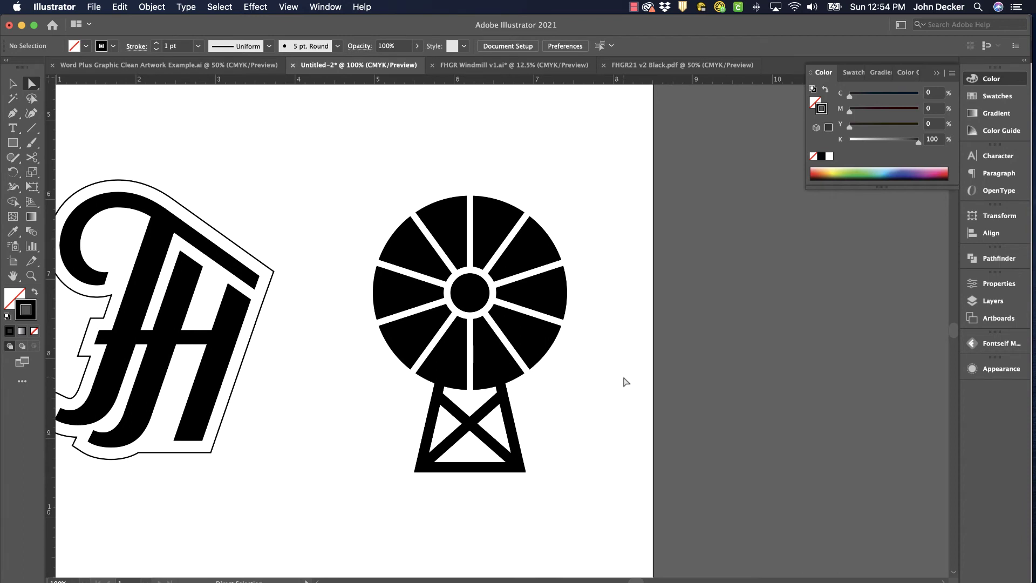
- Check the windmill's paths in Outline view and back, then pick the Ellipse Tool
key("super+y")
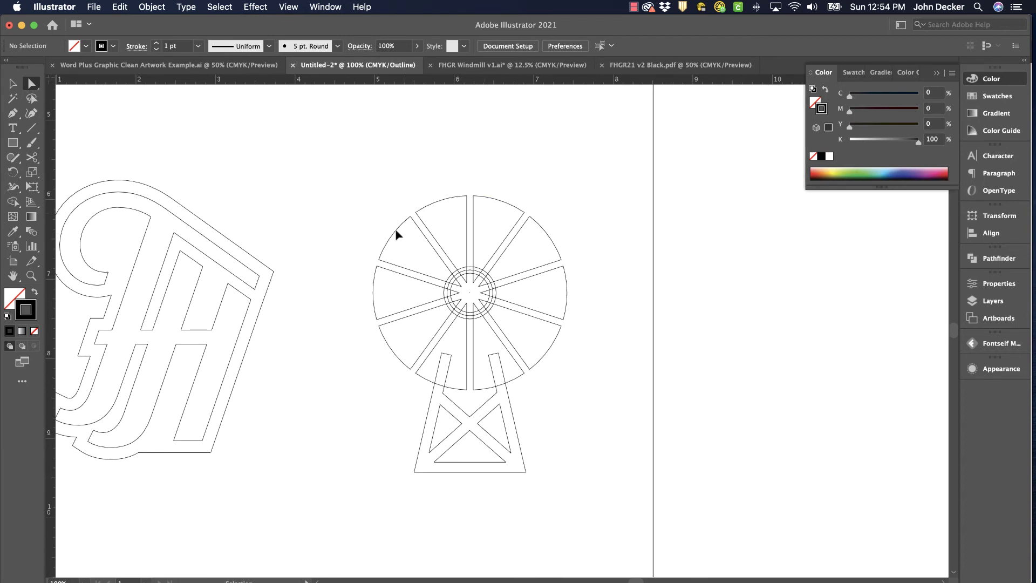
key("super+y")
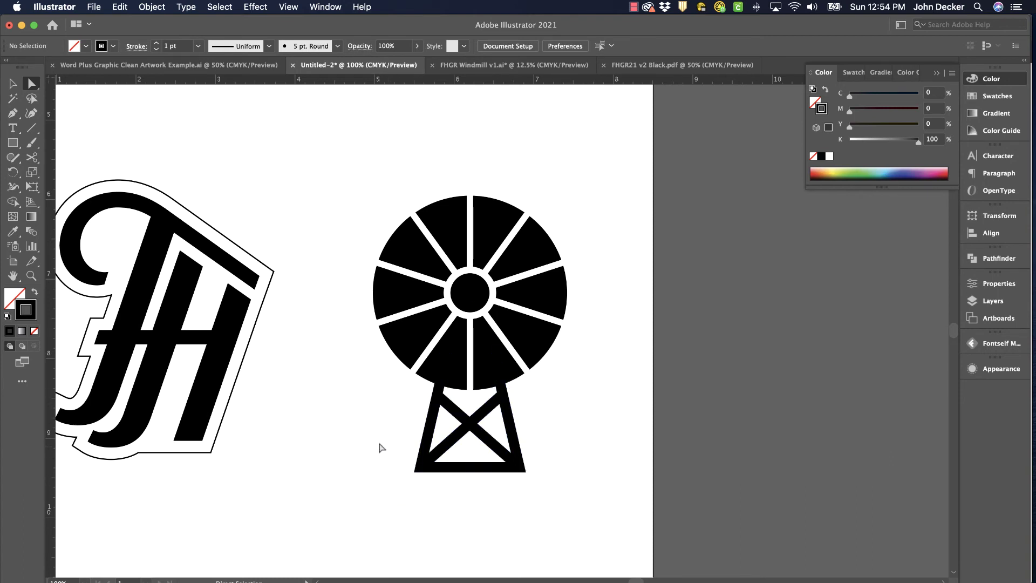
left_click(12, 144)
left_click(67, 172)
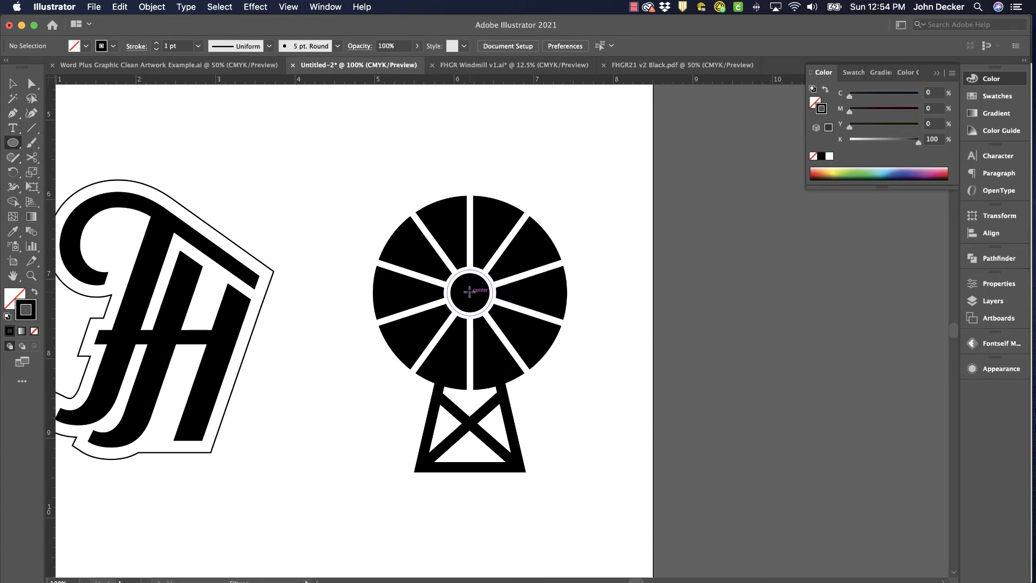
- Draw a circle around the windmill's wheel and a rectangle over its tower base
left_click_drag(469, 291, 356, 175)
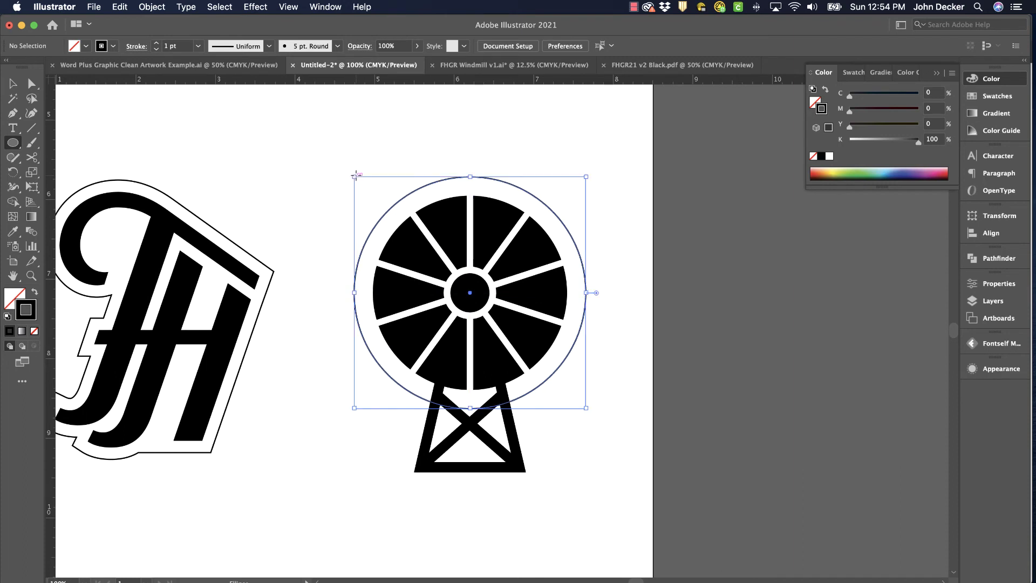
left_click(11, 144)
left_click(70, 142)
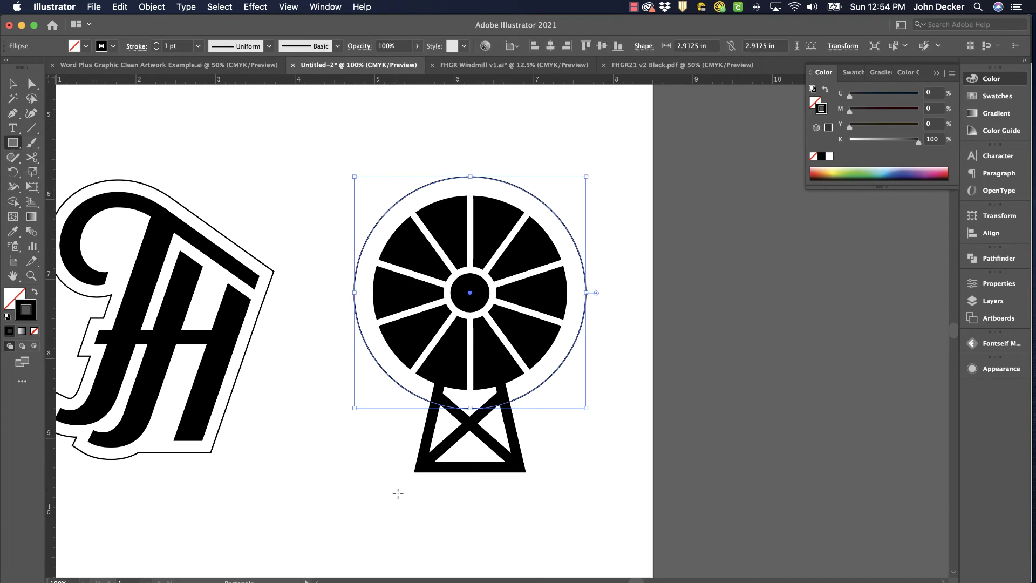
left_click_drag(397, 484, 538, 381)
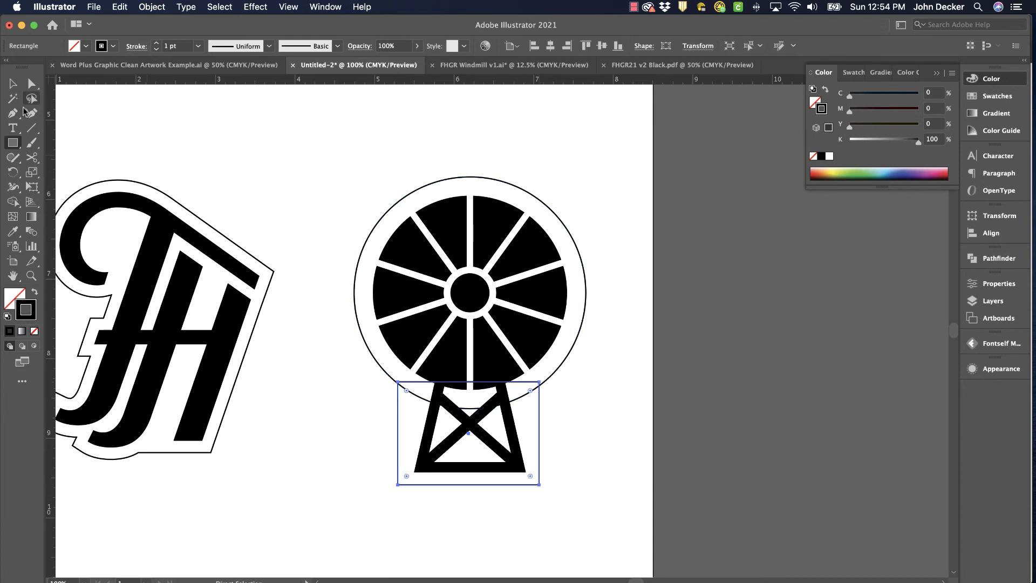
- Scale the rectangle's top two anchors inward to form a tapered trapezoid
key("v")
left_click(573, 398)
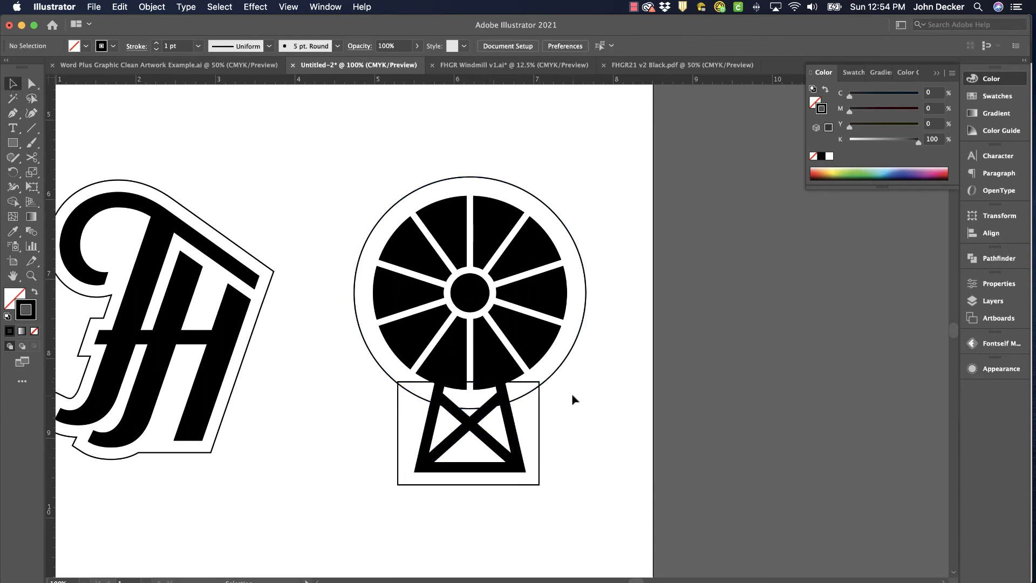
left_click(32, 84)
left_click(398, 382)
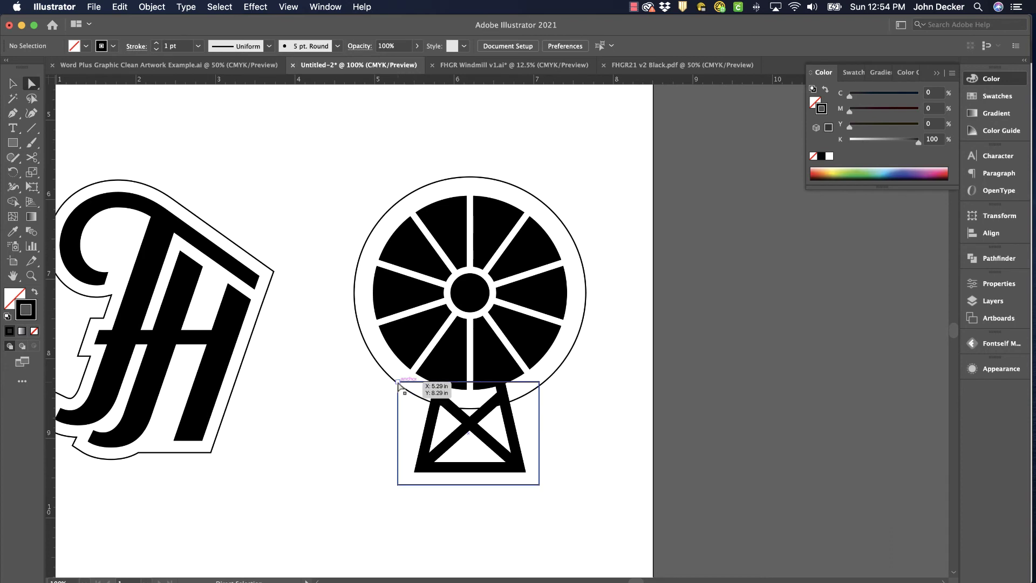
left_click(539, 381, "shift")
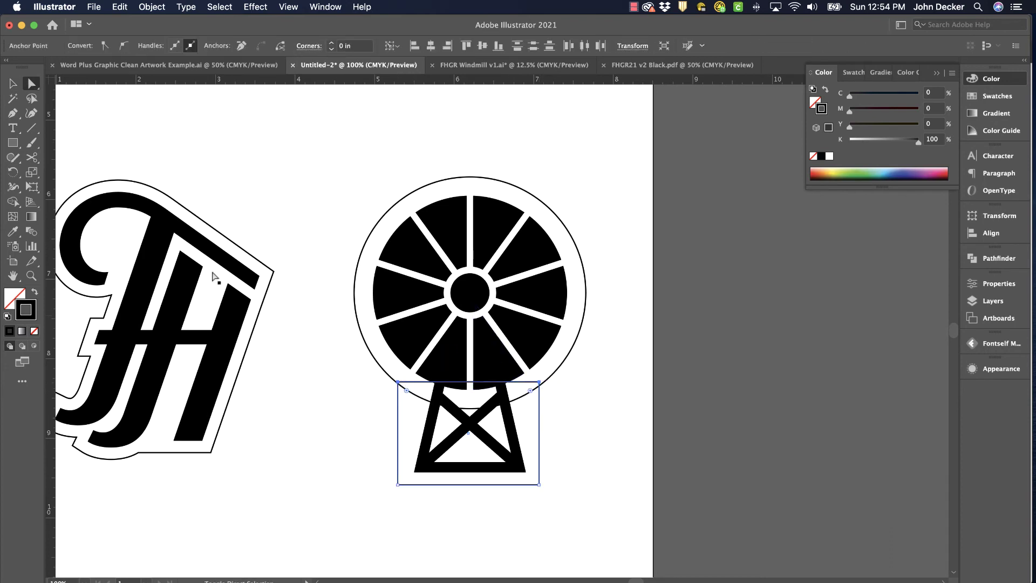
left_click(32, 171)
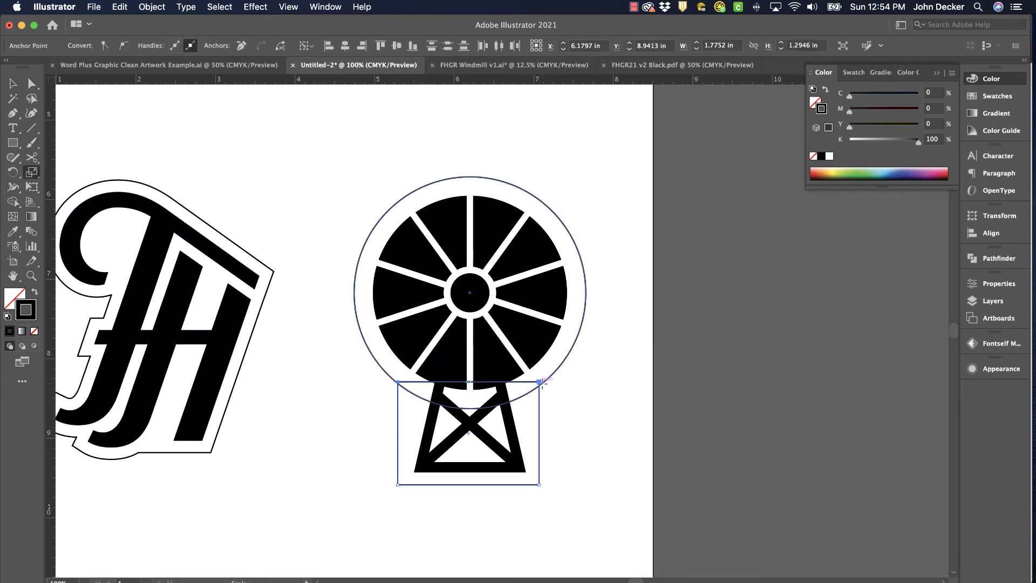
left_click_drag(549, 386, 518, 384)
- Select the windmill's outer circle, artwork group and trapezoid base, then clear the selection
key("v")
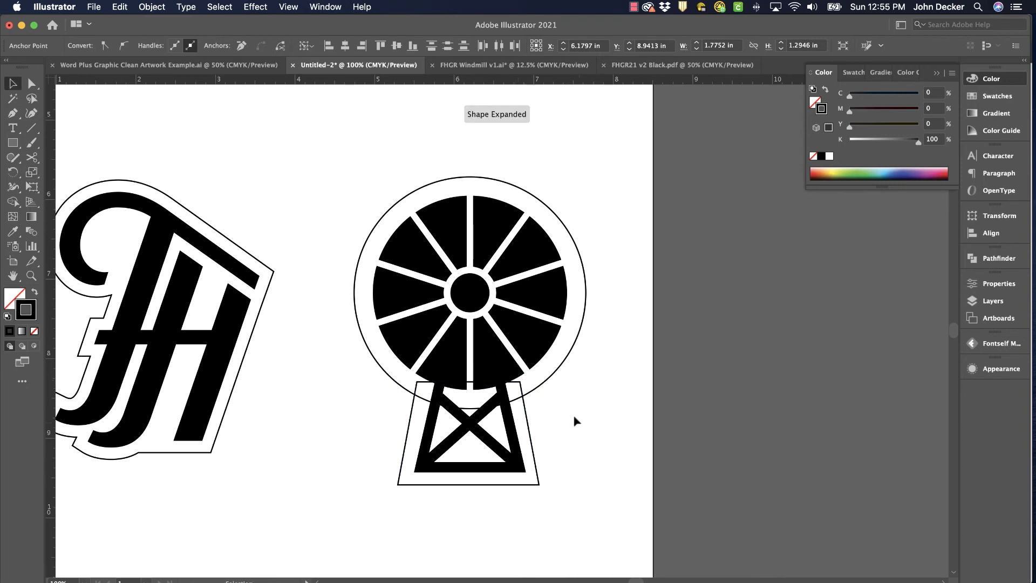
left_click(542, 389)
left_click(519, 334)
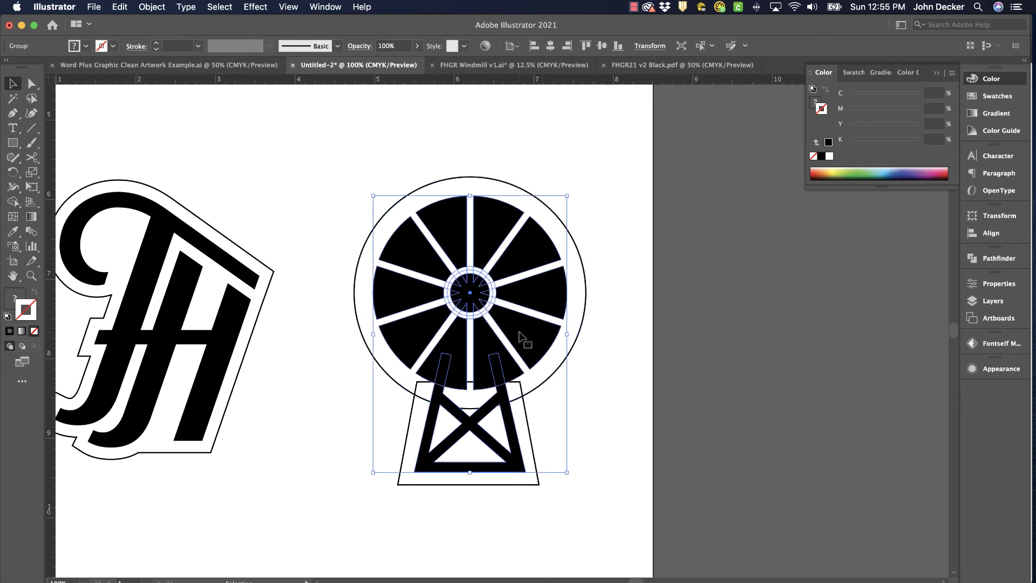
left_click(542, 388, "shift")
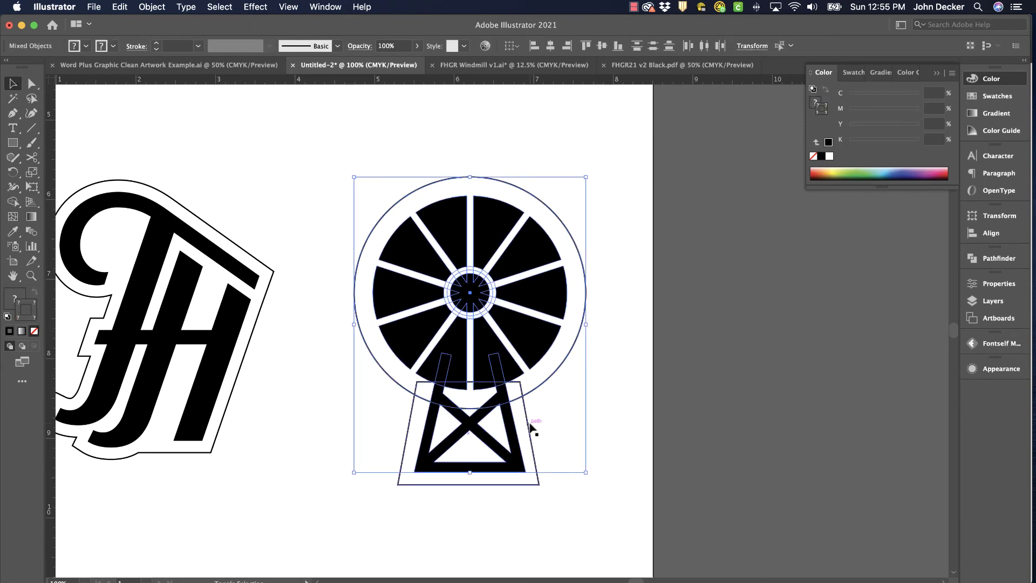
left_click(531, 429, "shift")
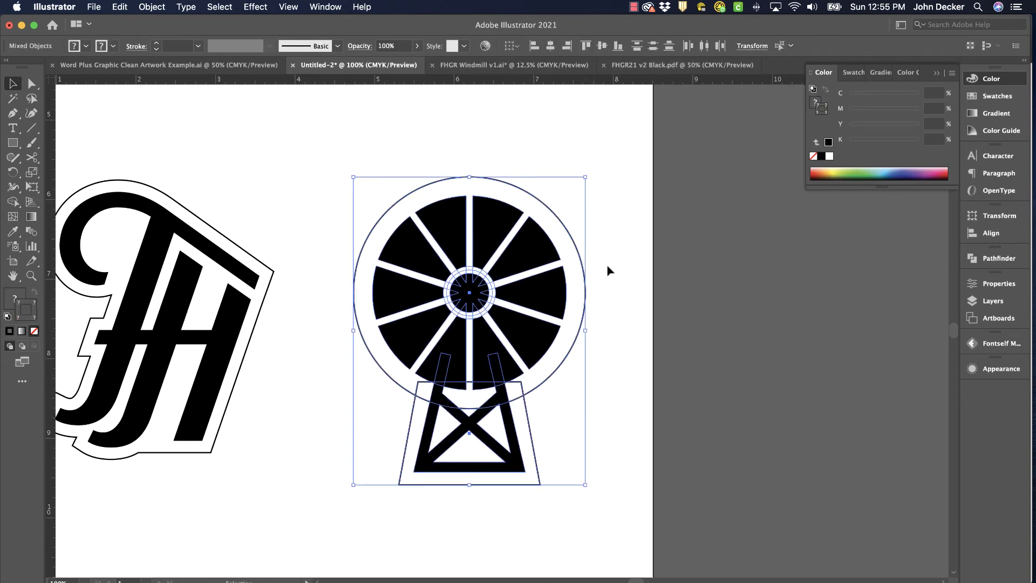
left_click(638, 365)
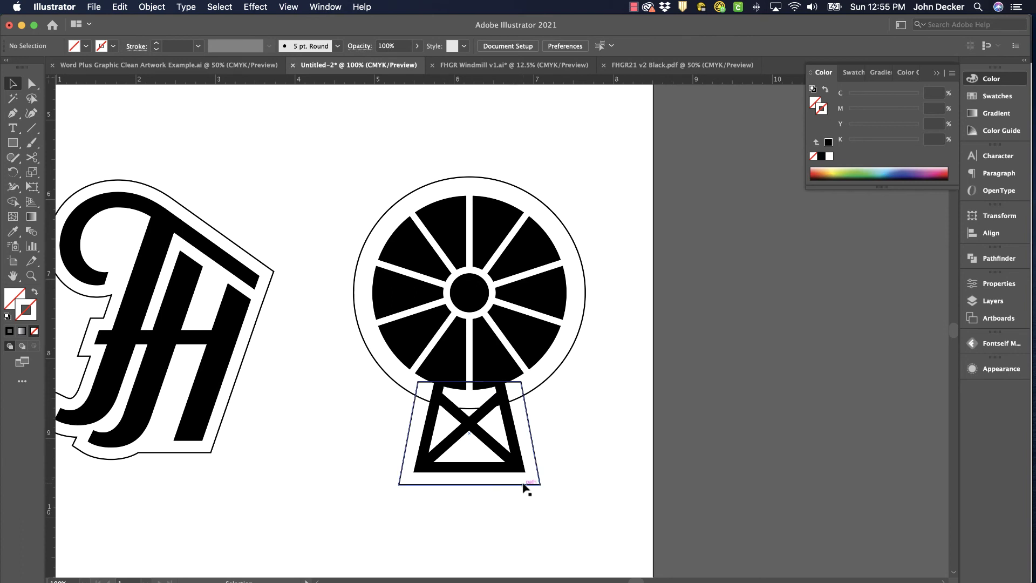
- Shrink the outer circle to 2.8039 in and recentre it on the windmill hub
left_click(555, 215)
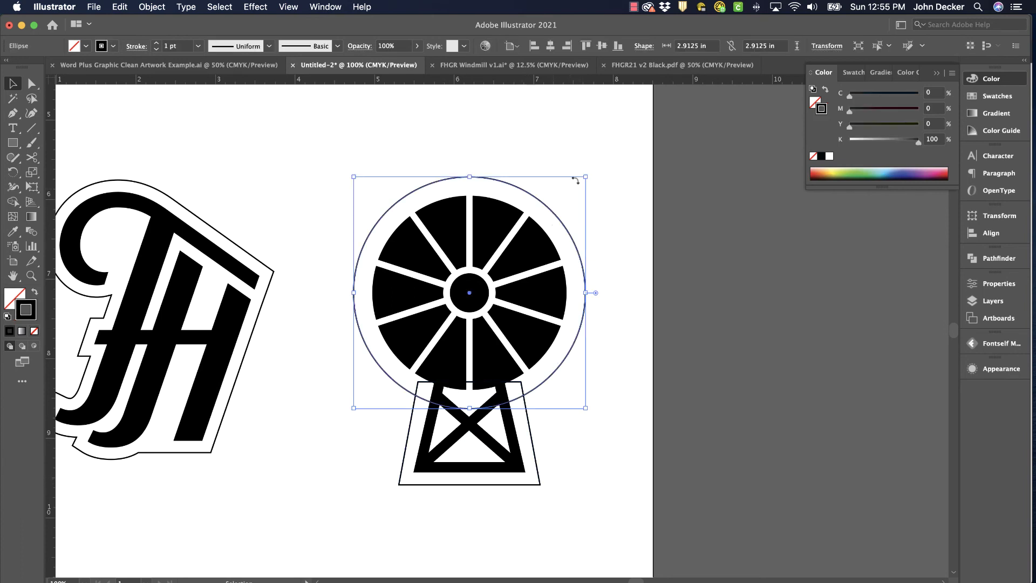
left_click_drag(588, 178, 576, 185)
left_click(369, 170)
left_click_drag(407, 204, 420, 200)
left_click_drag(532, 203, 533, 206)
left_click(626, 204)
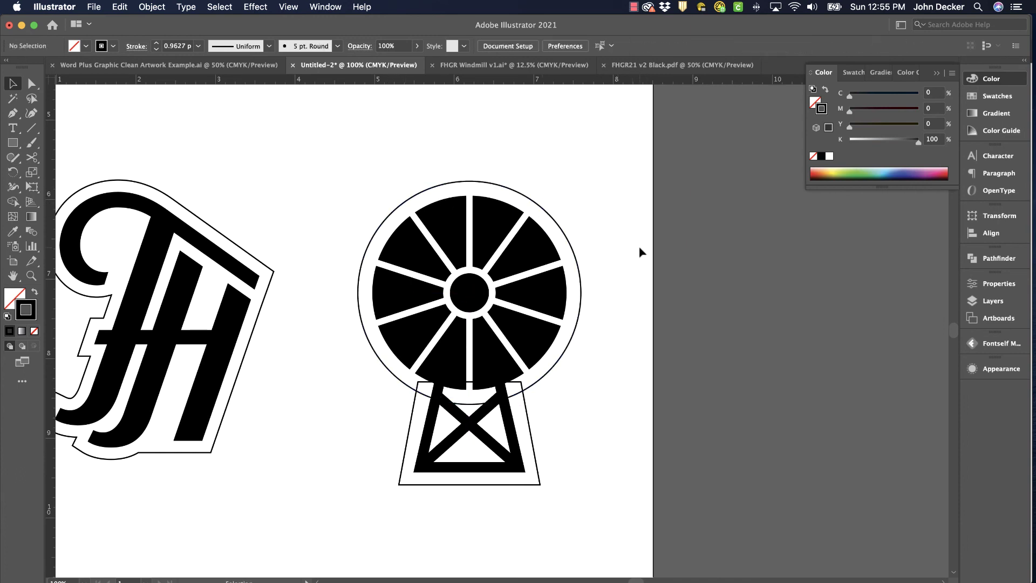
- Unite the circle and trapezoid with Pathfinder into one keyhole-shaped outline
left_click(536, 448)
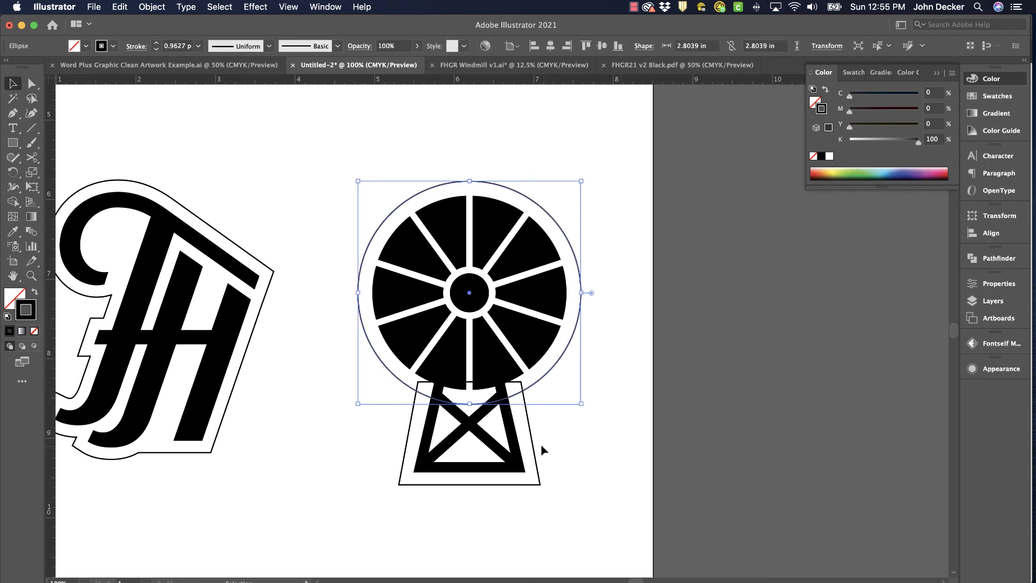
left_click(998, 259)
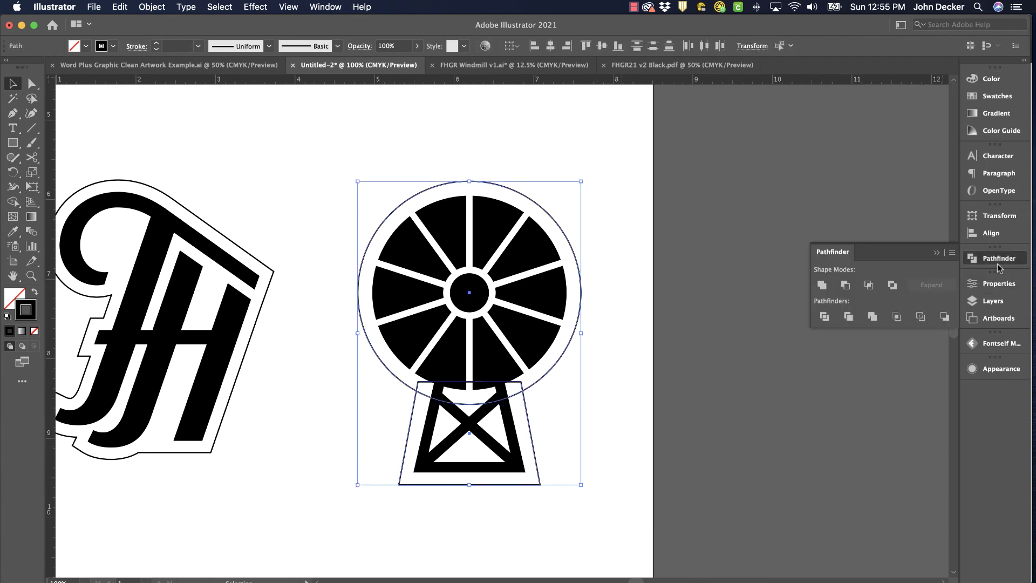
left_click(822, 284)
left_click(668, 246)
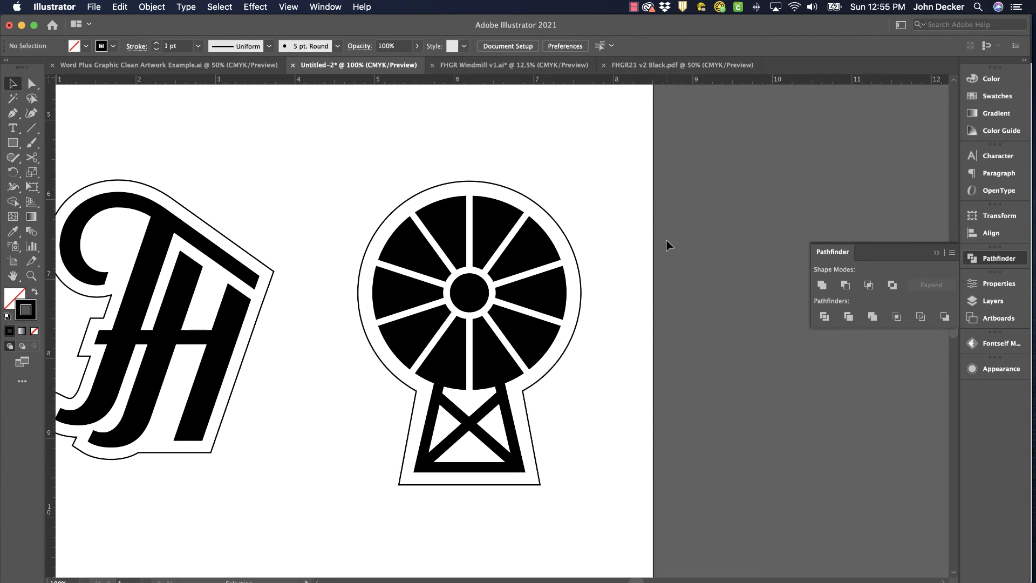
left_click(936, 252)
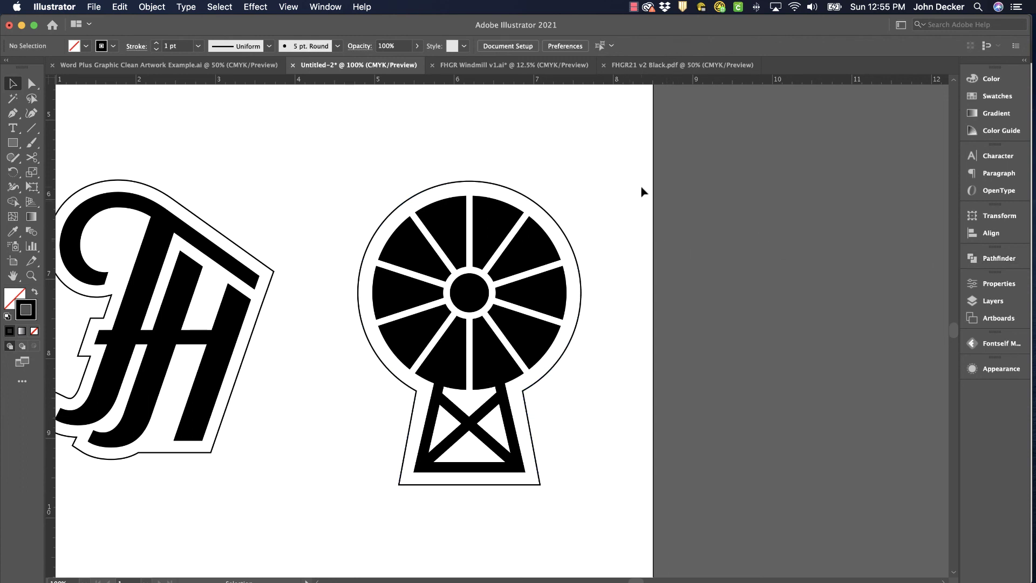